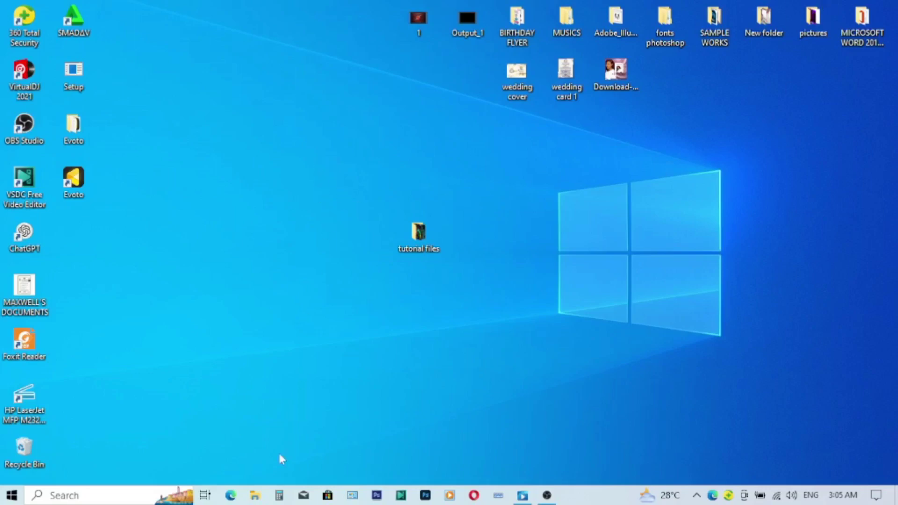
- Launch Microsoft Edge and enter 'ideogram ai generator' in the new tab's web search box
left_click(231, 497)
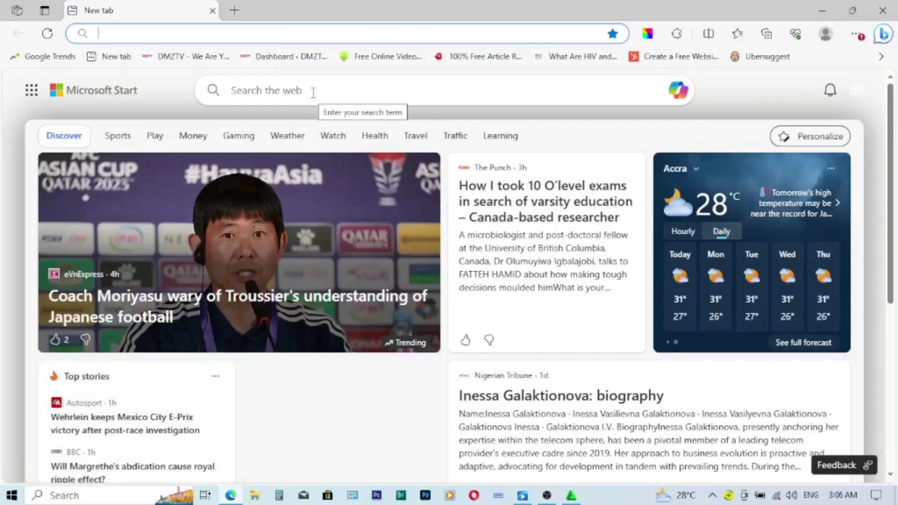
left_click(262, 92)
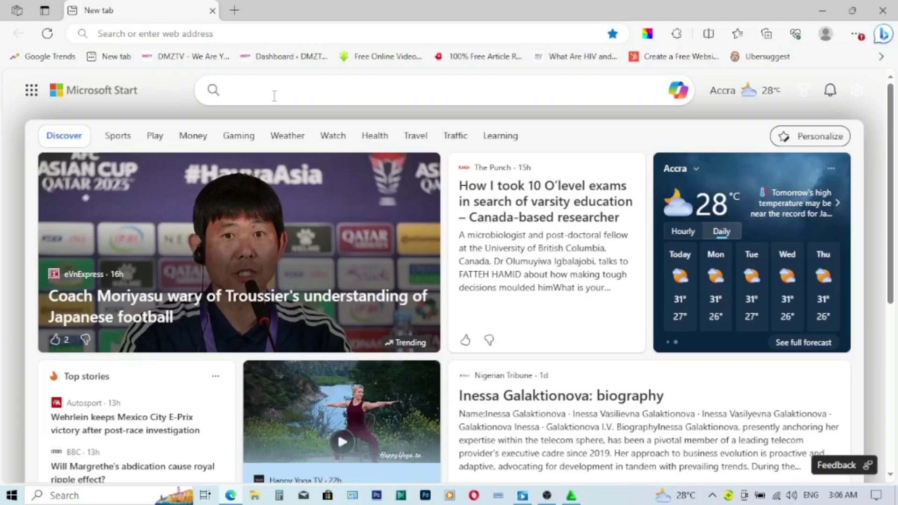
type("i")
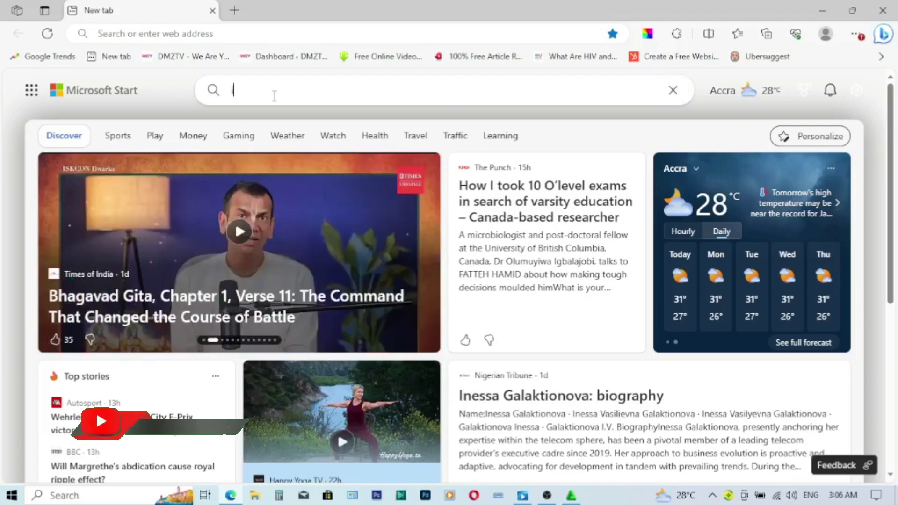
type("deogram")
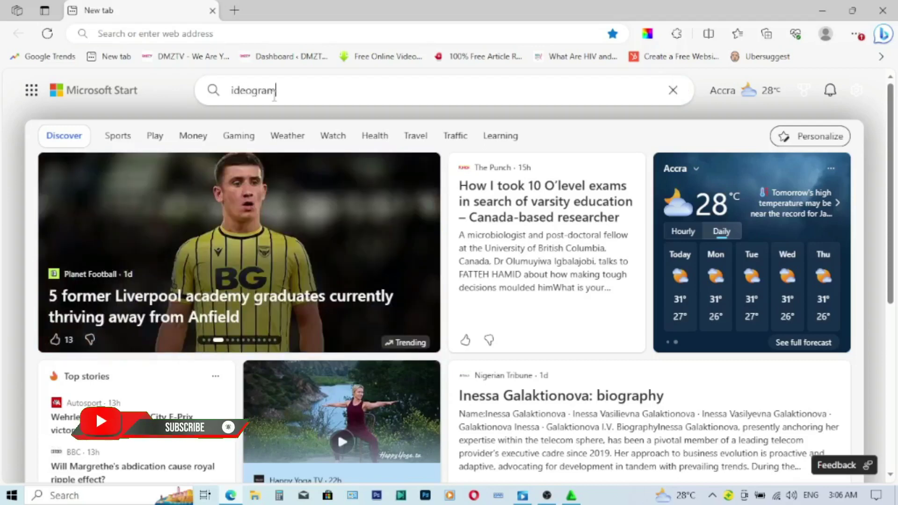
type(" ai")
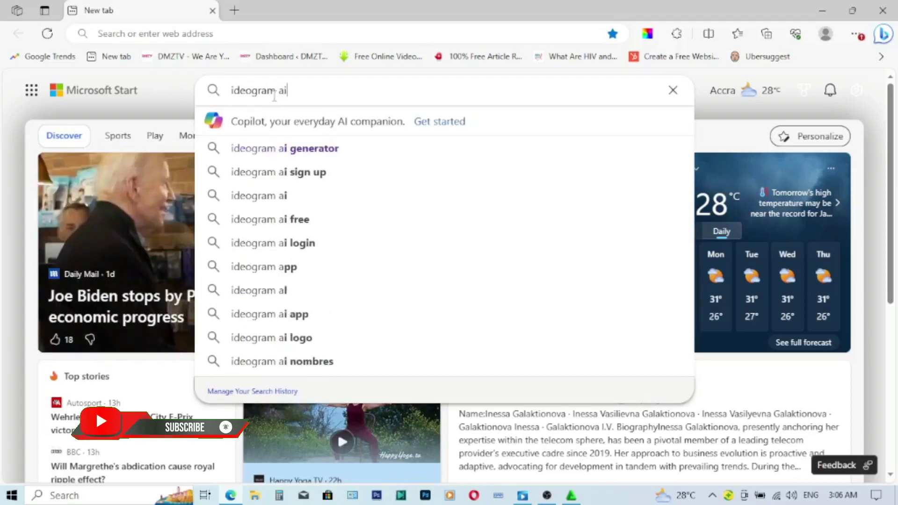
type(" gn")
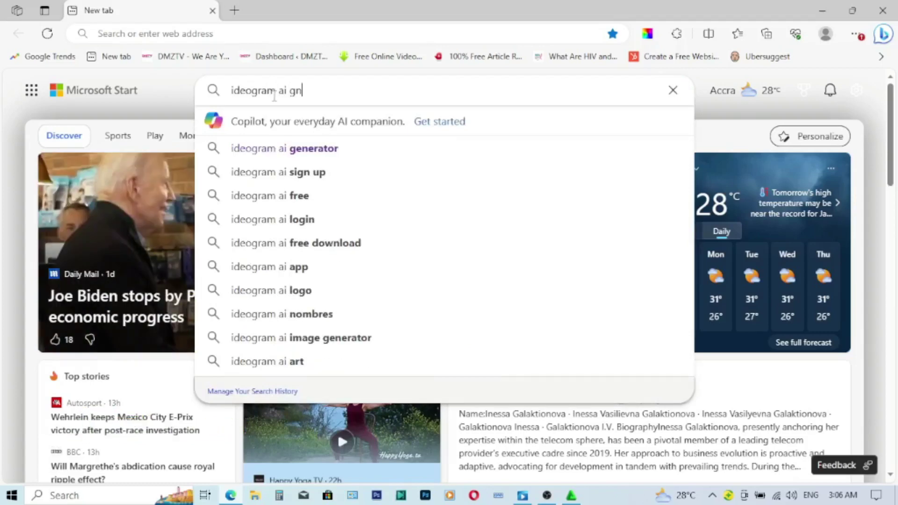
key("BackSpace")
type("en")
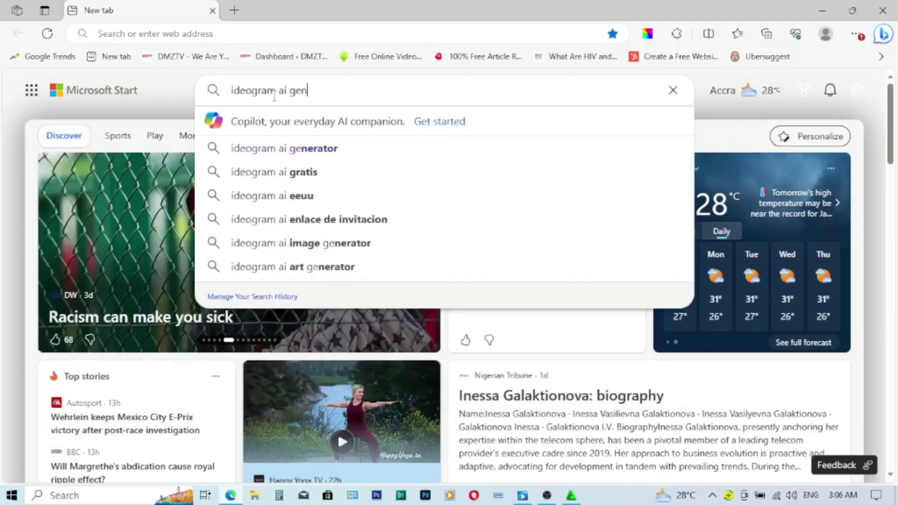
type("erat")
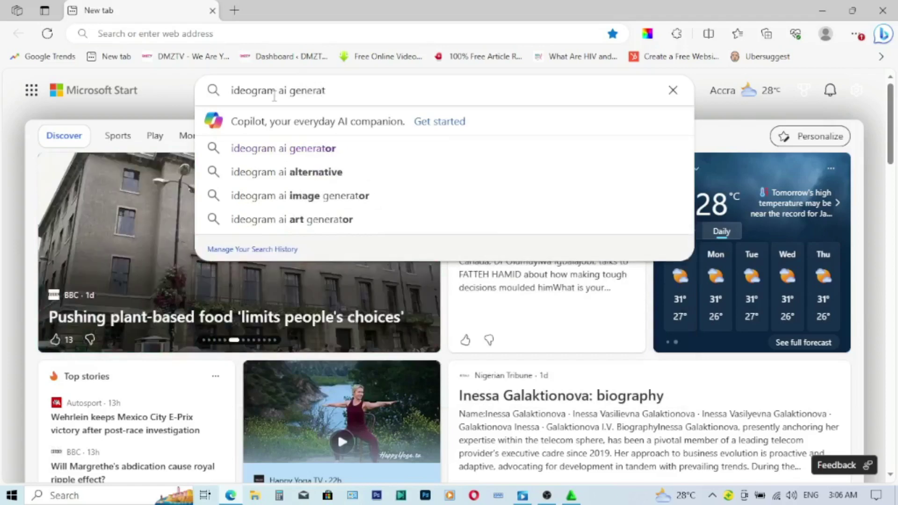
type("or")
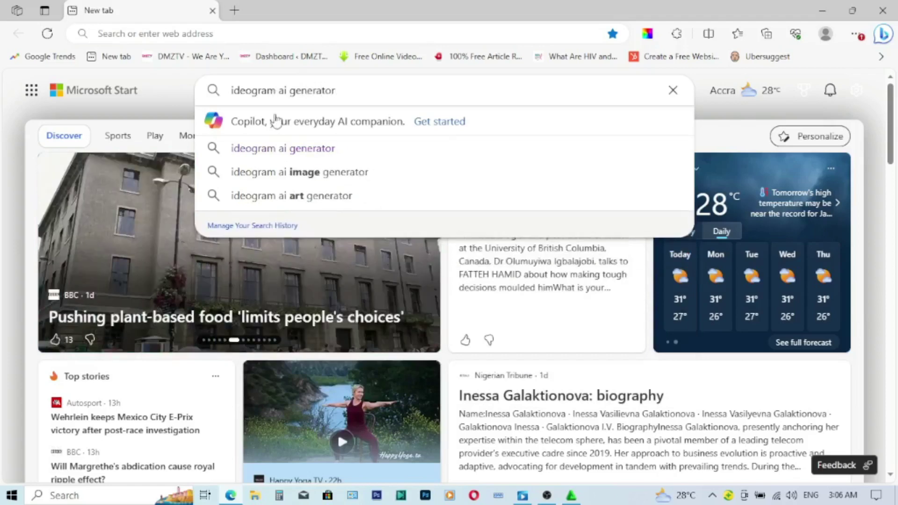
- Run the 'ideogram ai generator' search and open Ideogram's Trending page in a new tab
left_click(285, 148)
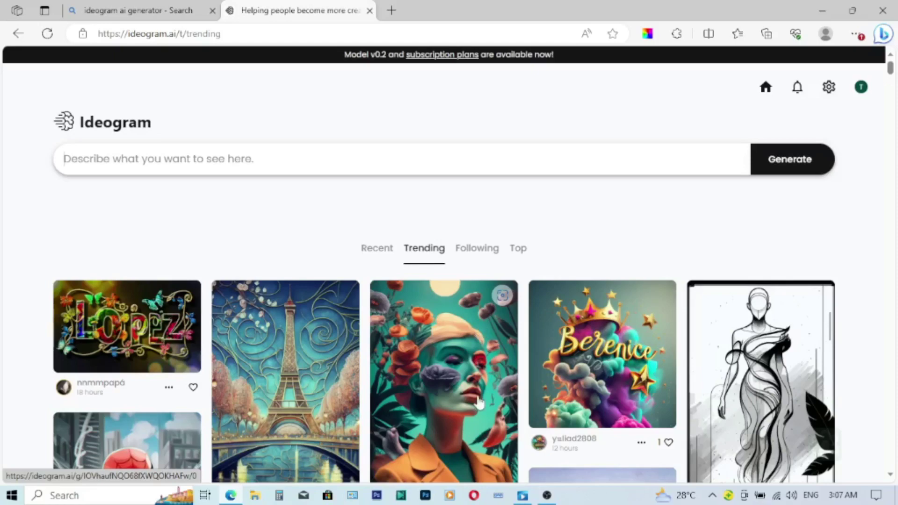
scroll(479, 402, "down", 2)
scroll(480, 402, "down", 4)
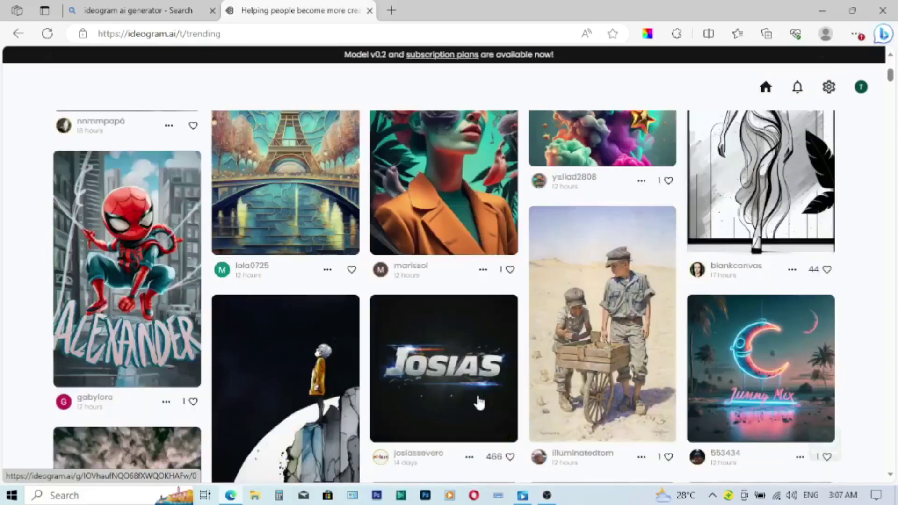
scroll(479, 402, "down", 2)
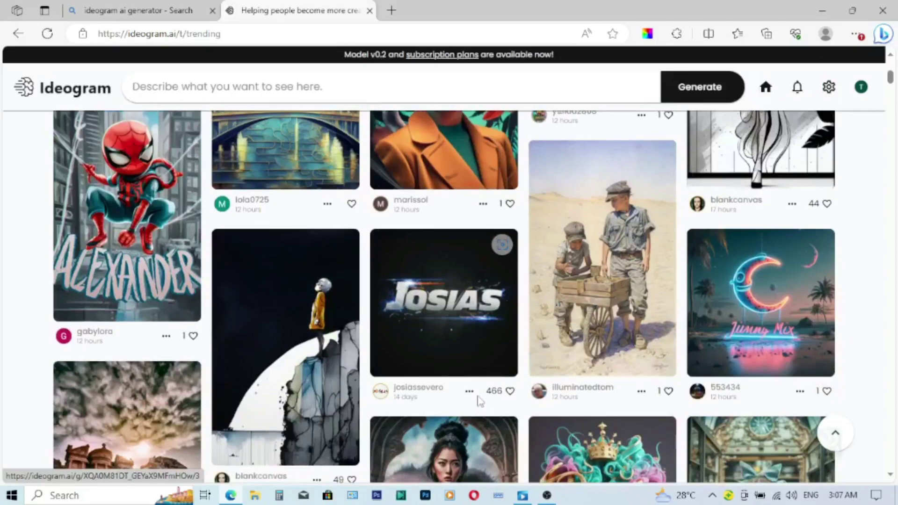
scroll(479, 401, "down", 4)
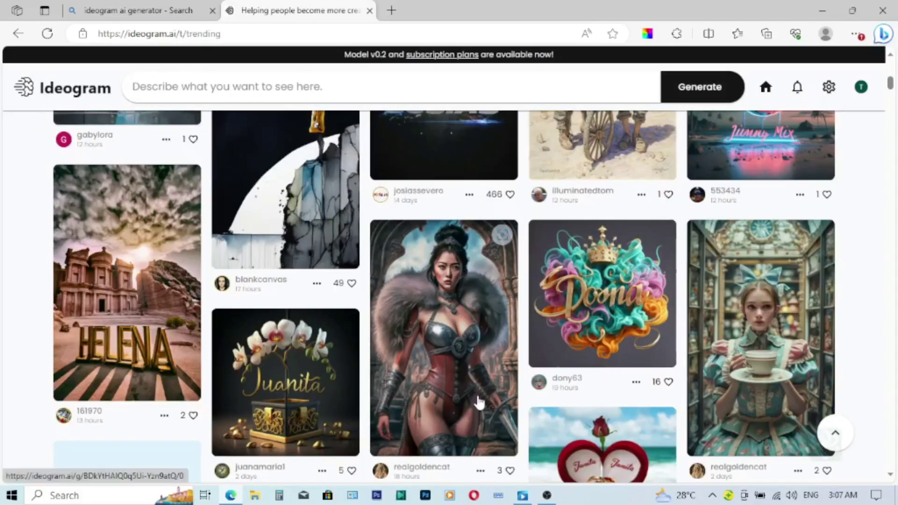
scroll(479, 401, "down", 5)
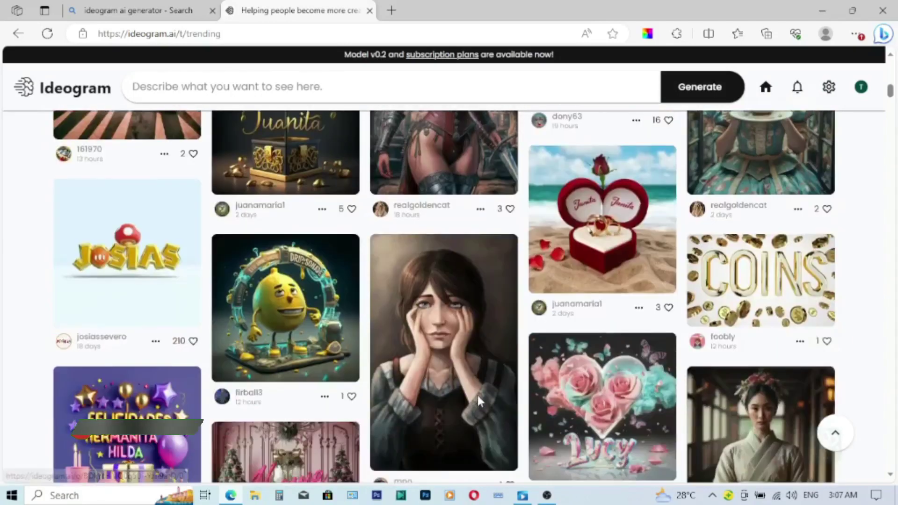
scroll(479, 400, "down", 3)
scroll(478, 401, "down", 7)
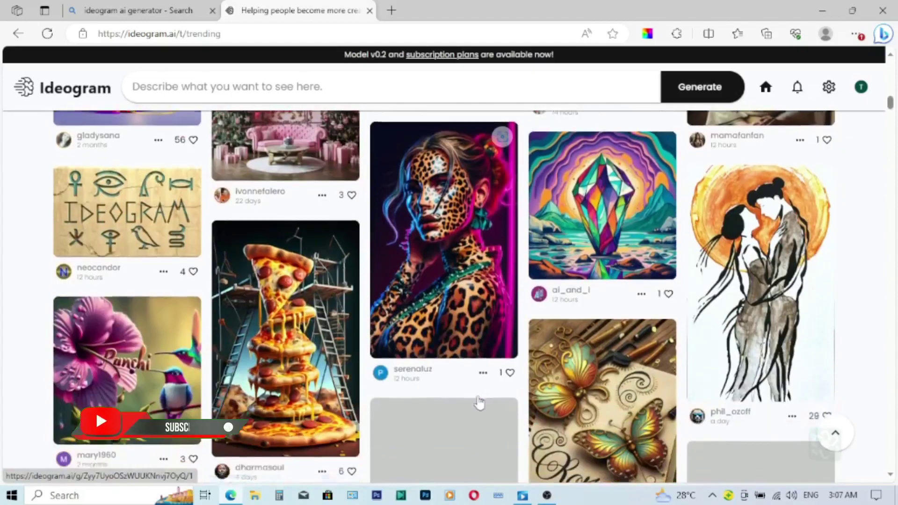
scroll(479, 401, "down", 3)
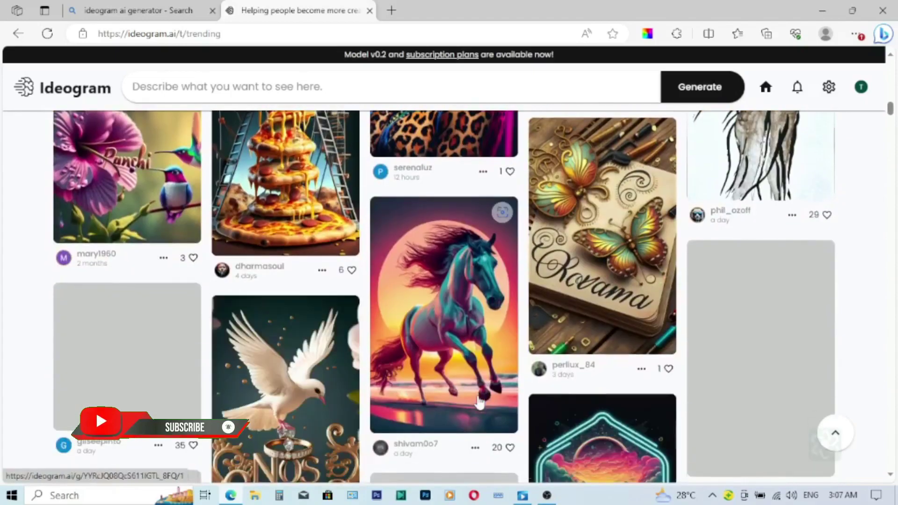
scroll(479, 401, "up", 11)
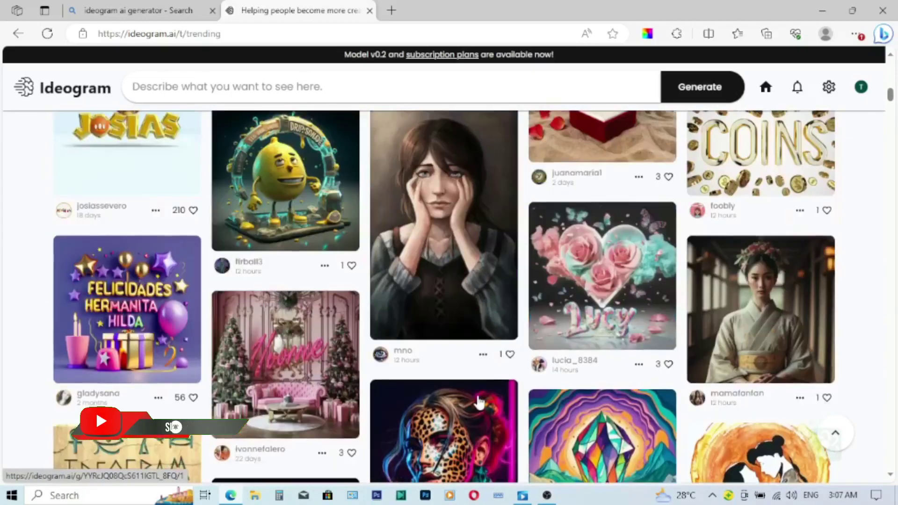
scroll(478, 401, "up", 10)
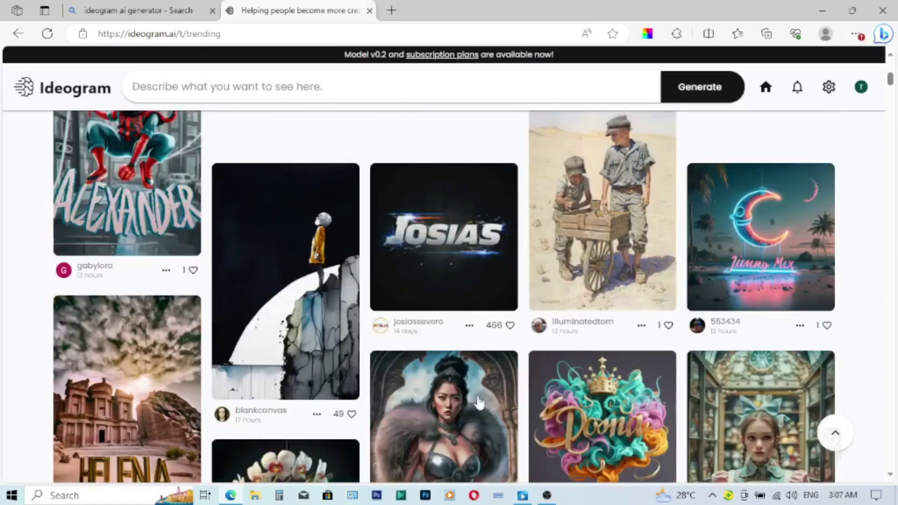
scroll(478, 401, "up", 8)
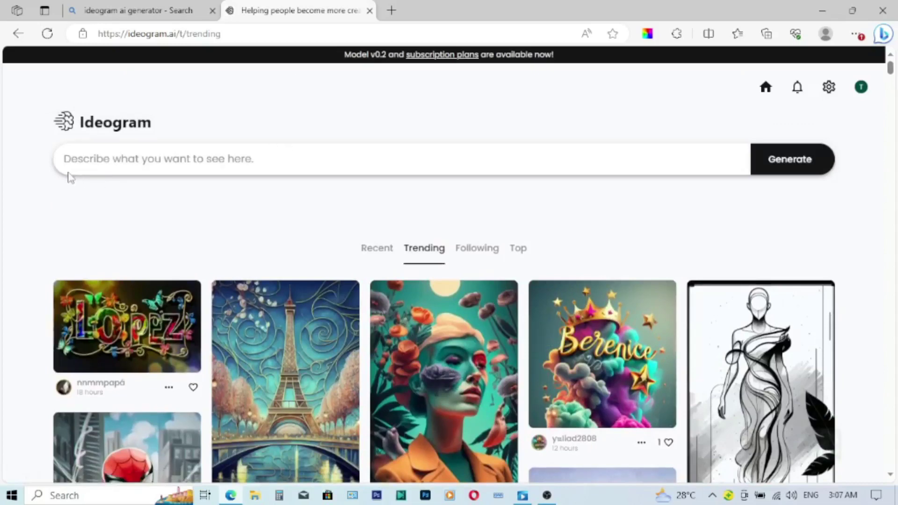
- Begin the Ideogram prompt with 'generate a beautiful purple background with the name "'
left_click(294, 159)
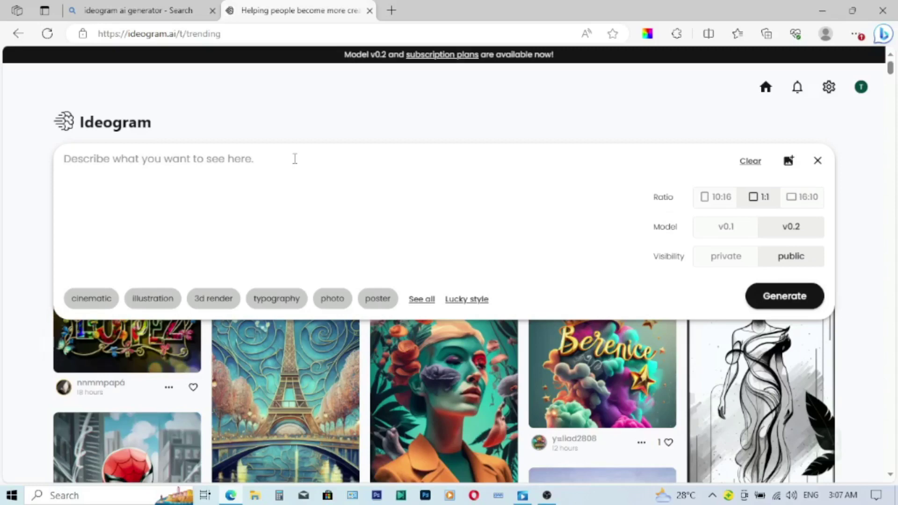
type("g")
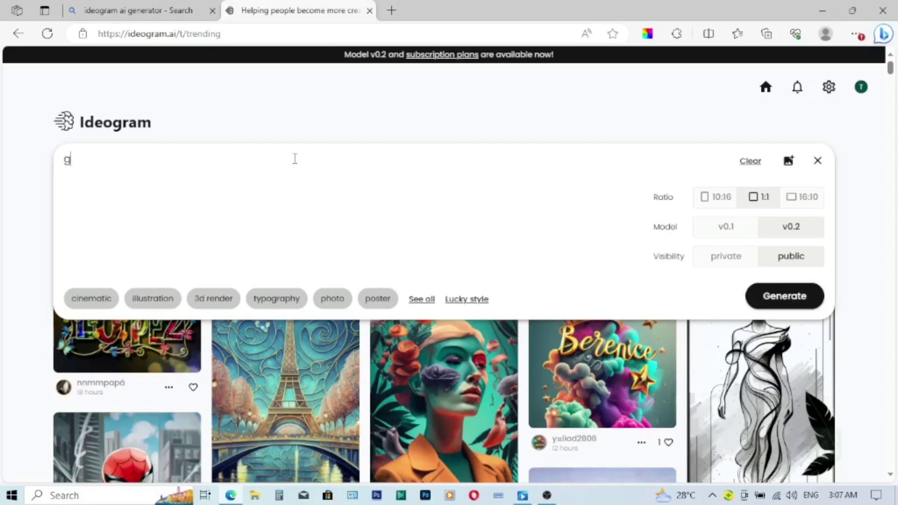
type("enerate")
type("a be")
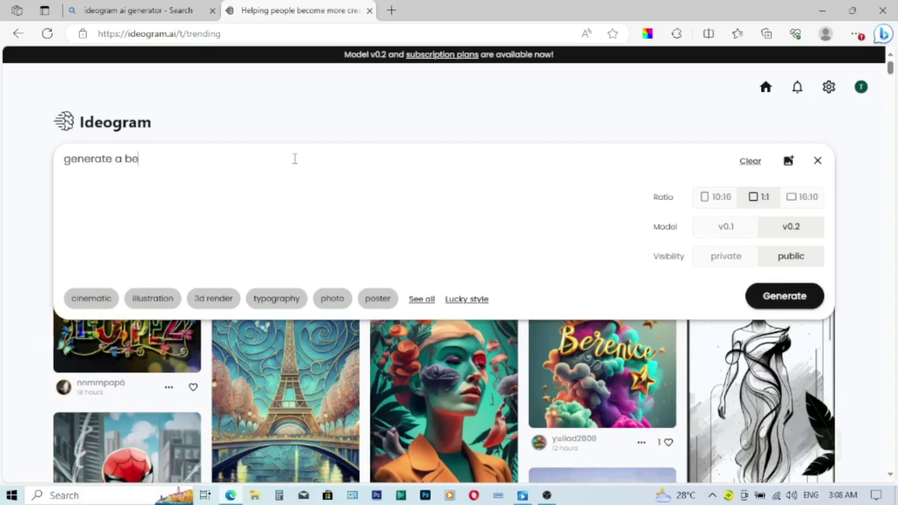
type("autiful pur")
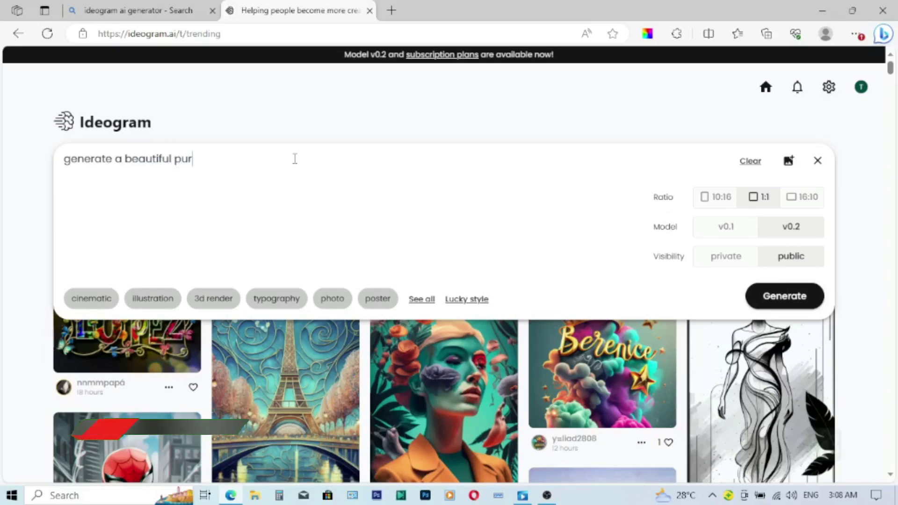
type("ple ")
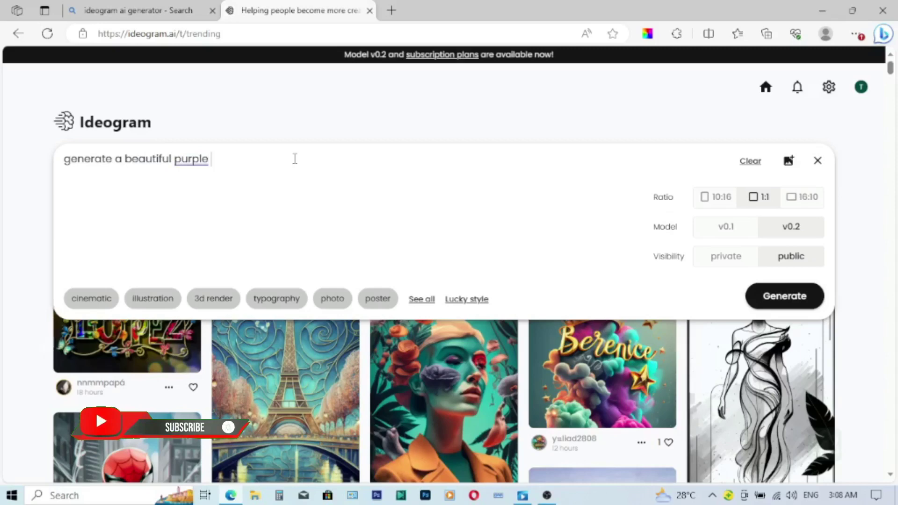
type("background")
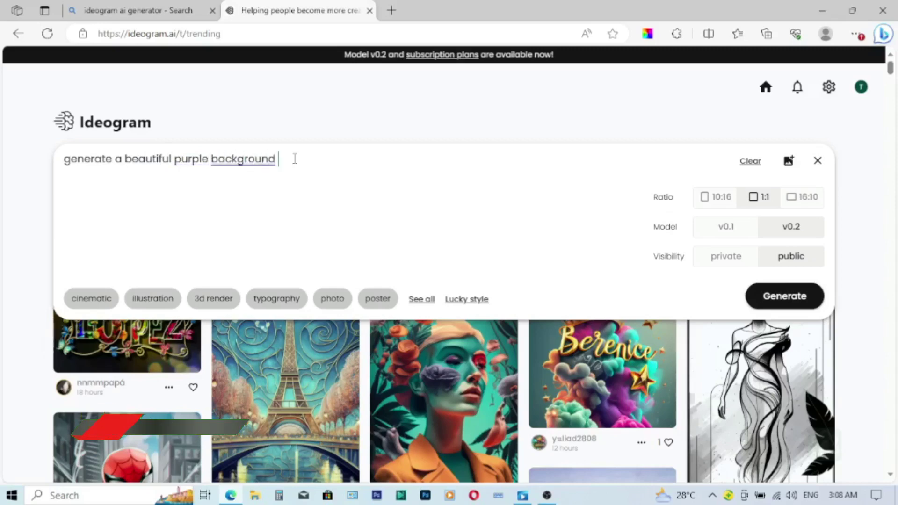
type(" with ")
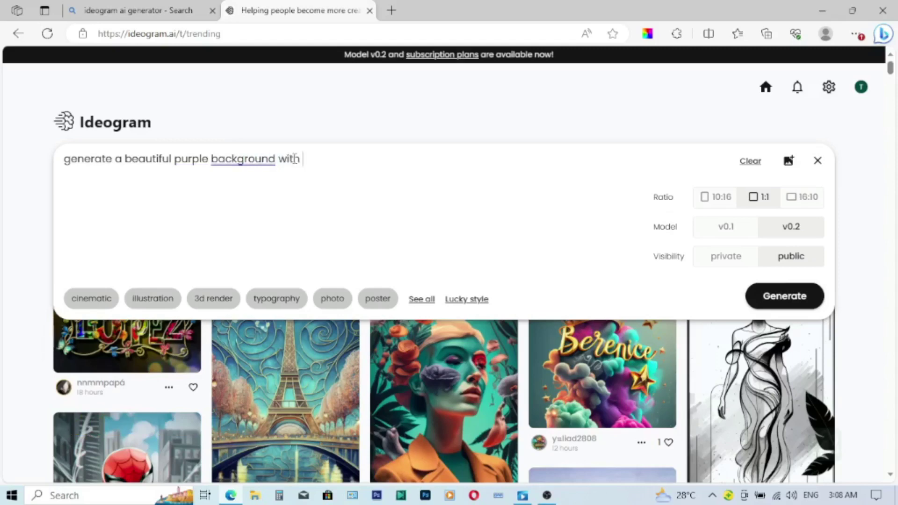
type("the na")
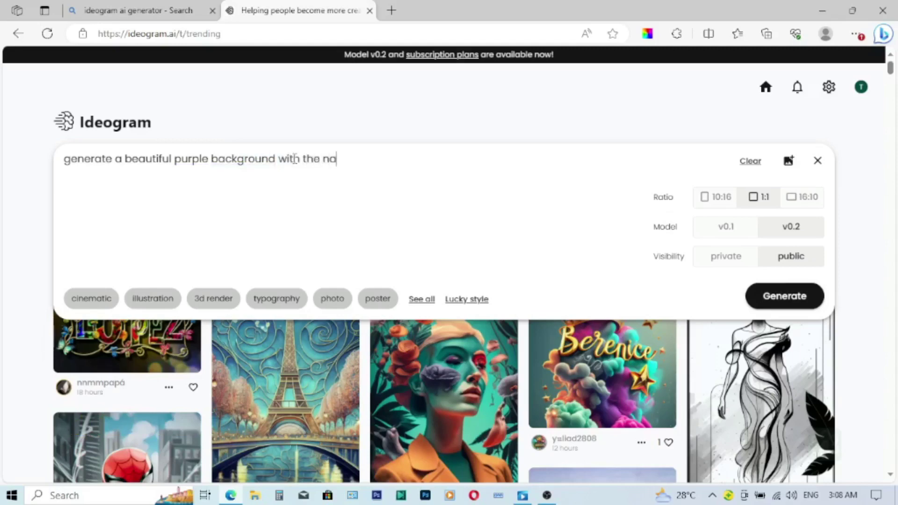
type("me \"Maxwell\"")
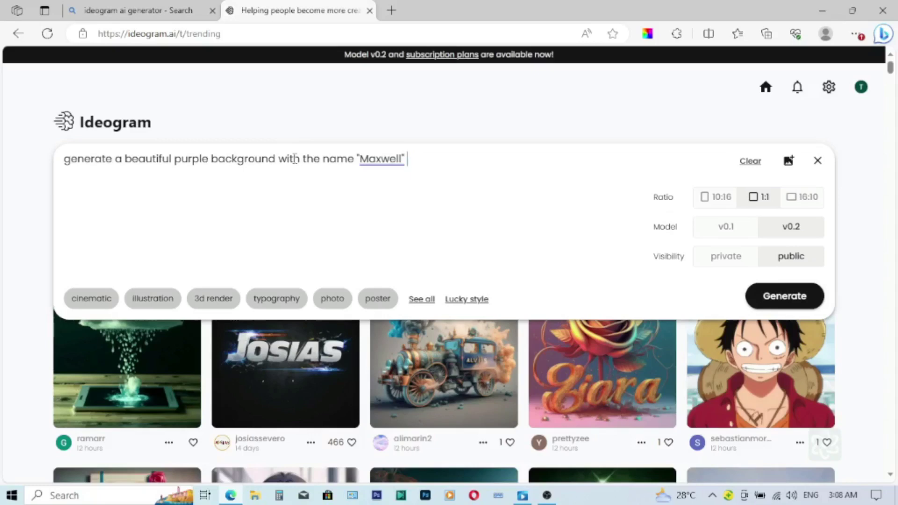
- Finish the prompt with 'Maxwell" at the middle of the background, kings symbol on top of the name.'
type("at the mi")
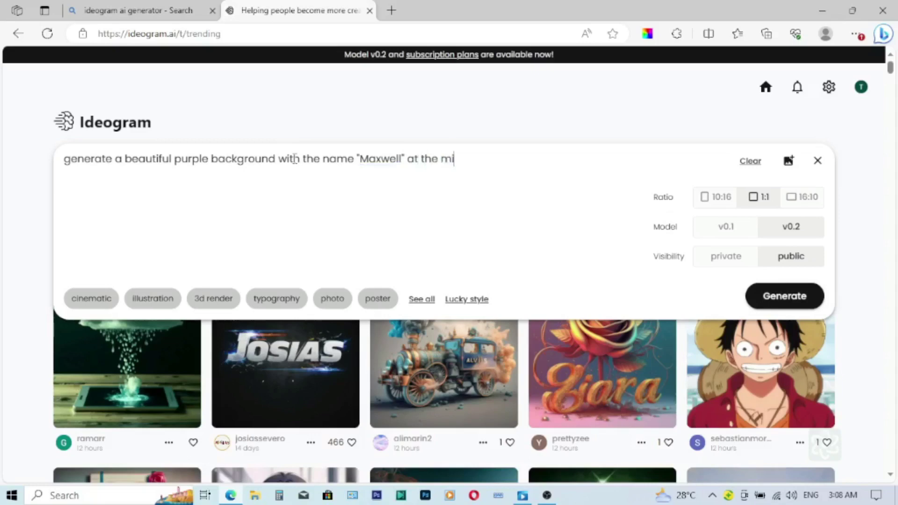
type("ddle")
type("of th")
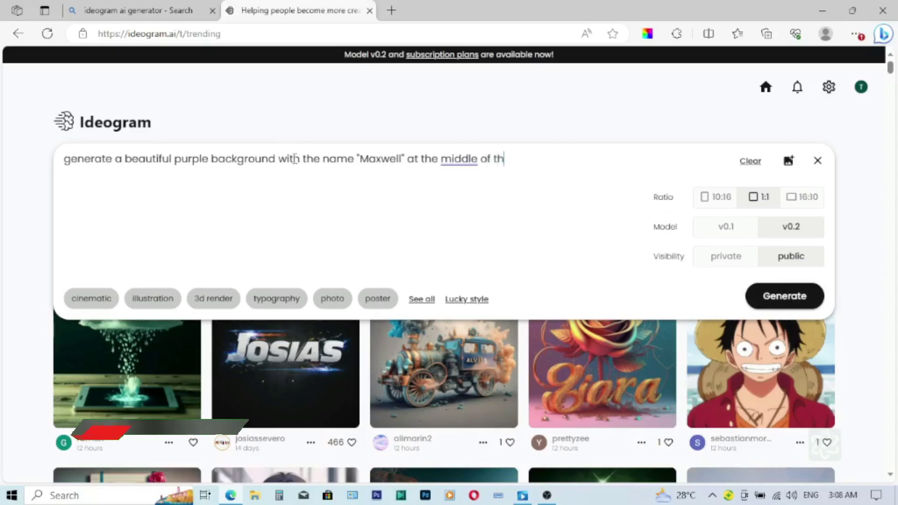
type("e backgrou")
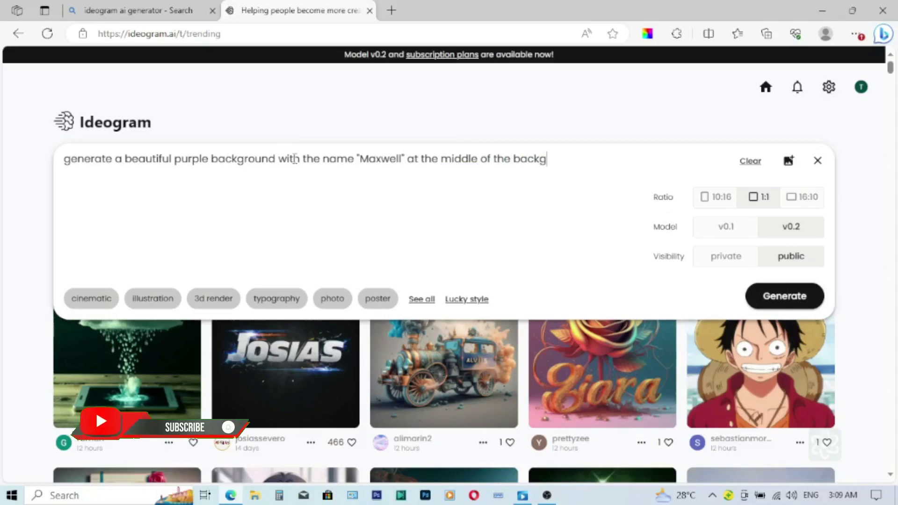
type("nd,")
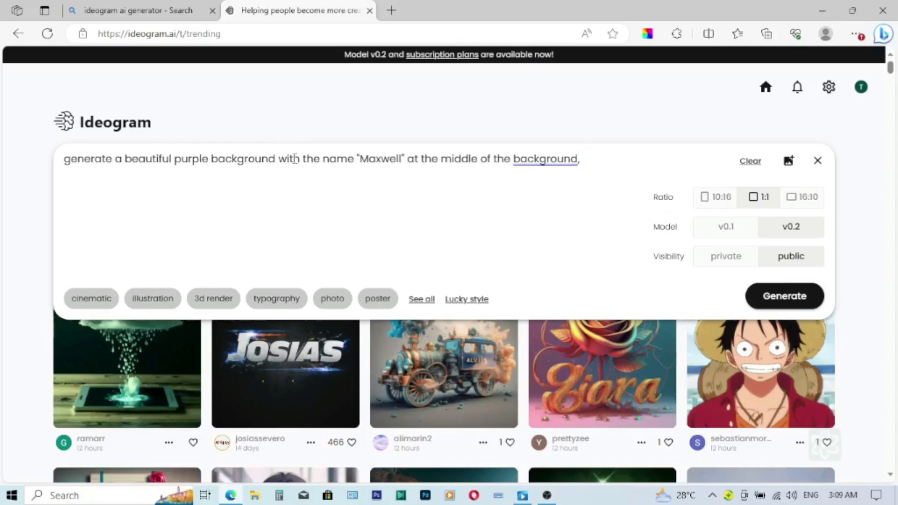
type("kings")
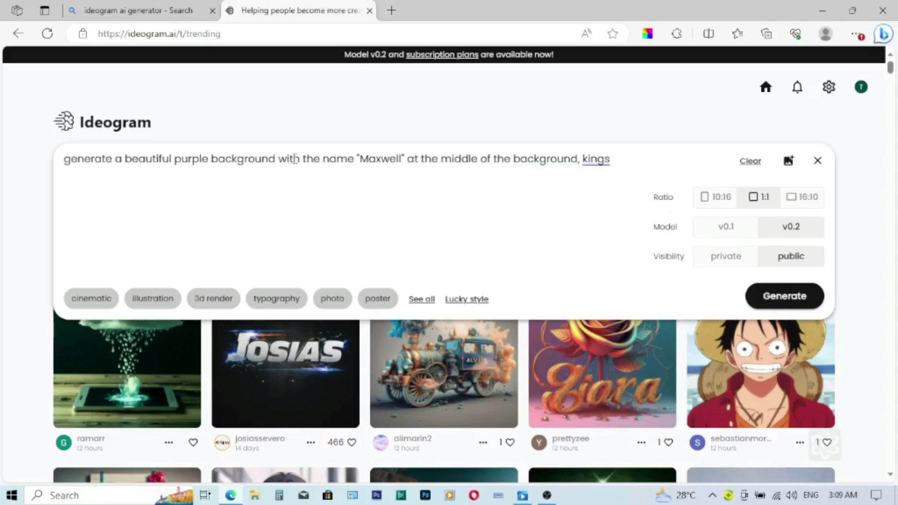
type(" h")
key("BackSpace")
key("BackSpace")
type("sys")
type("b")
type("o")
key("BackSpace")
key("BackSpace")
type("mbol on ")
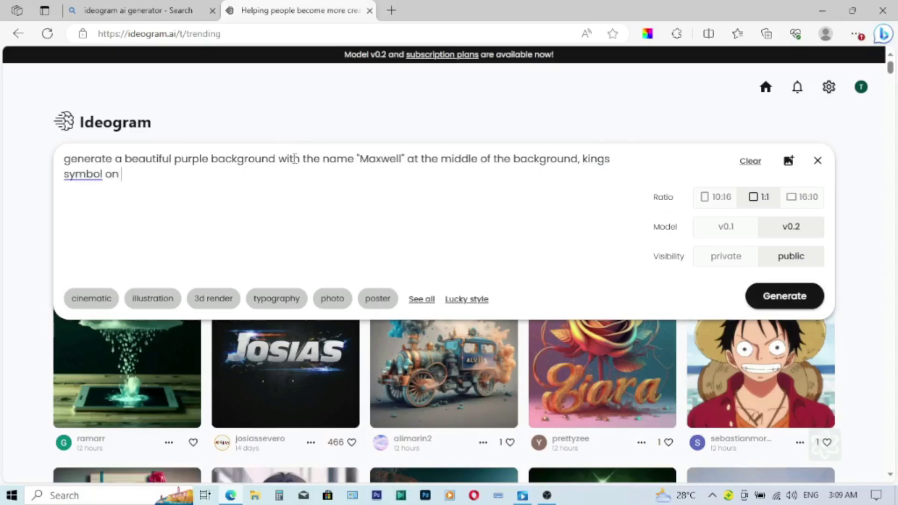
type("top o")
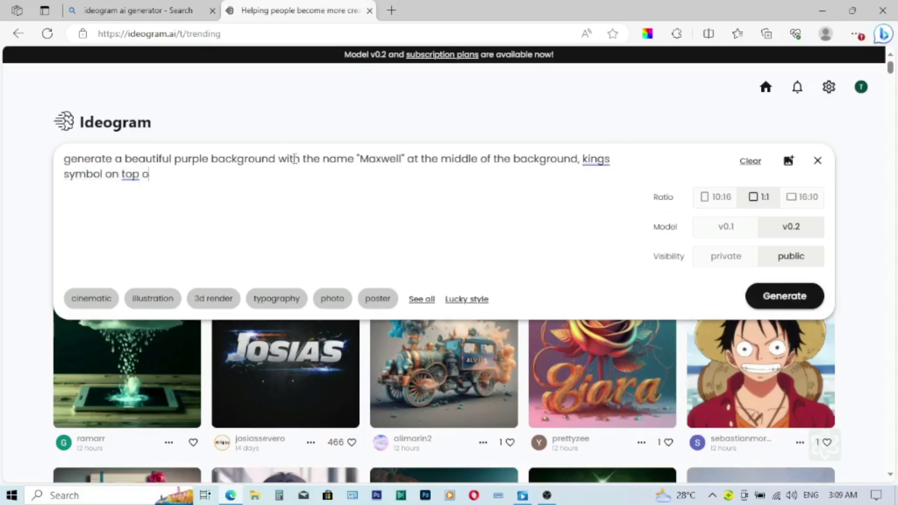
type("f the name.")
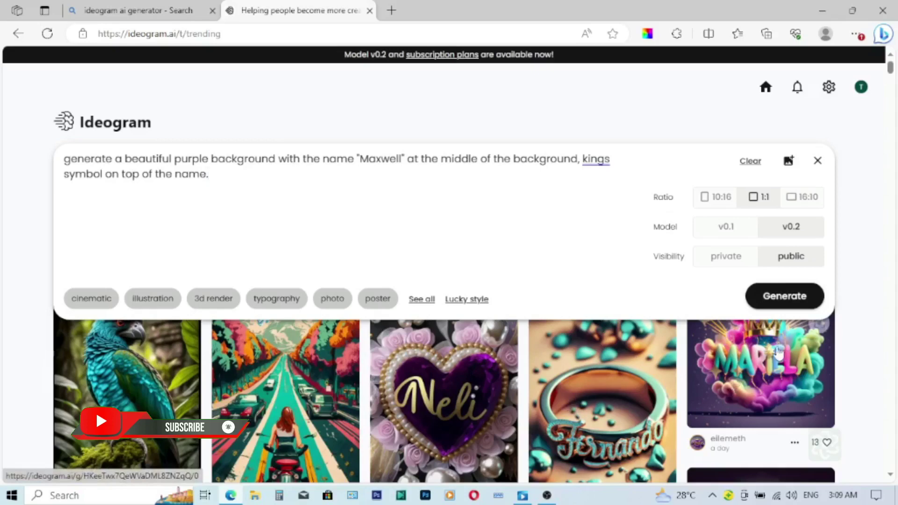
- Generate the purple Maxwell images and download the first two results
left_click(785, 301)
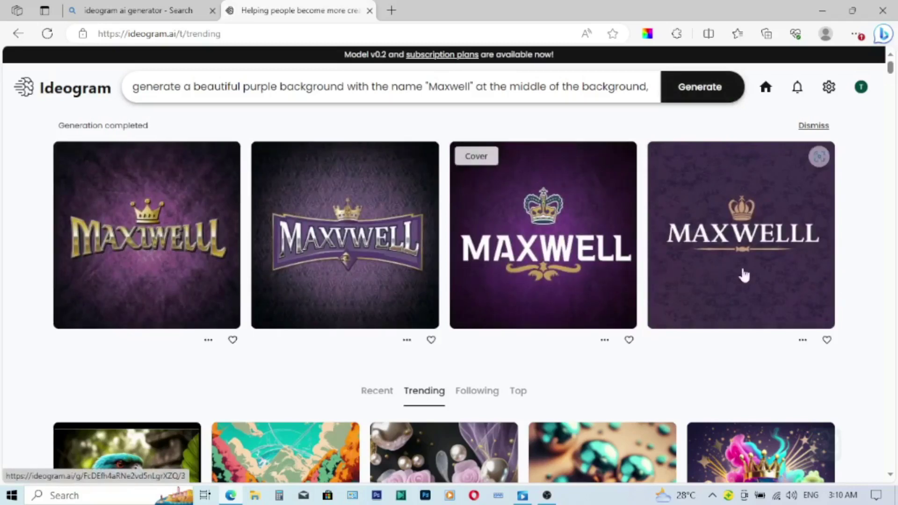
left_click(161, 252)
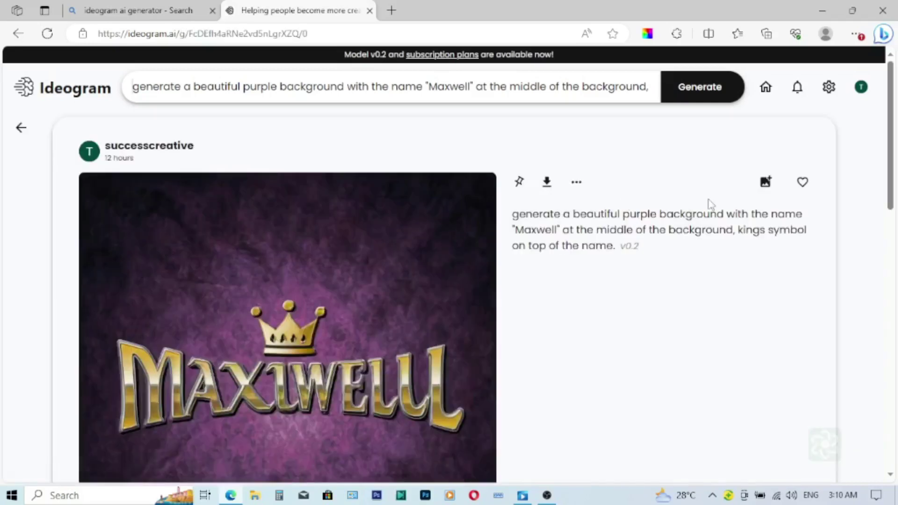
left_click(548, 183)
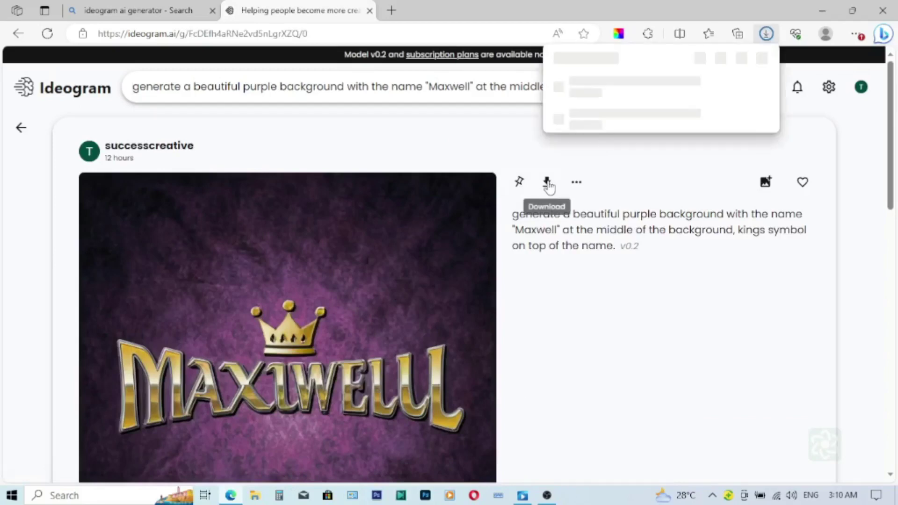
left_click(24, 131)
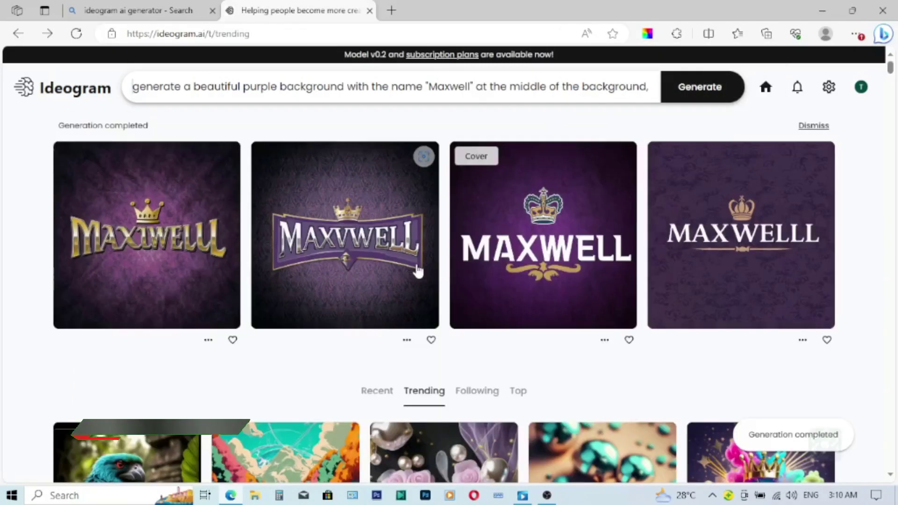
left_click(350, 242)
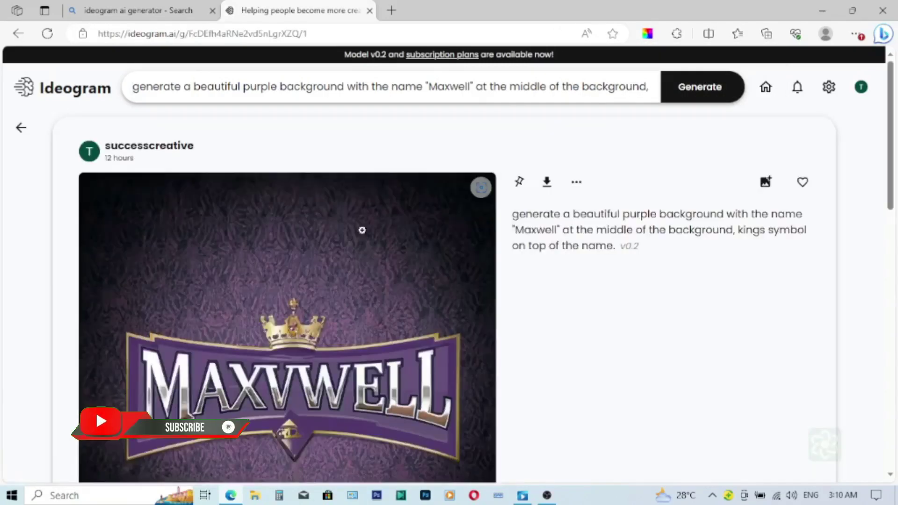
left_click(547, 184)
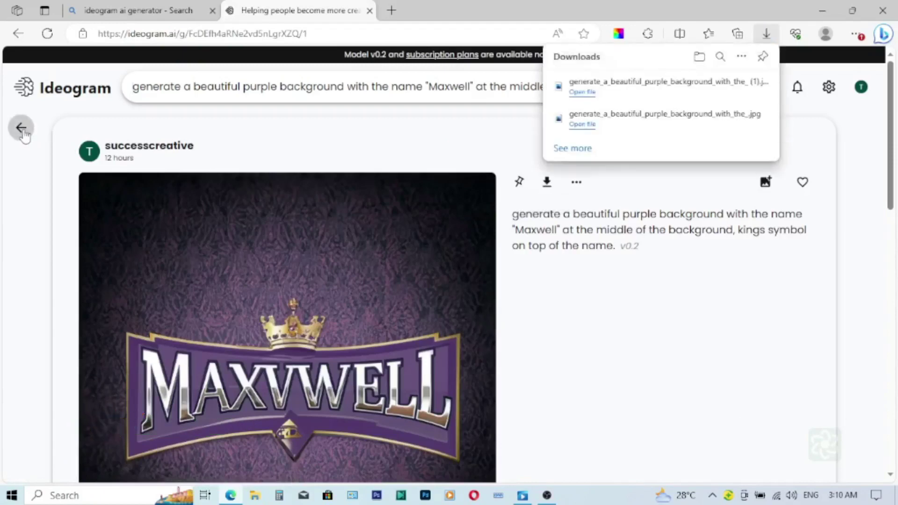
left_click(23, 134)
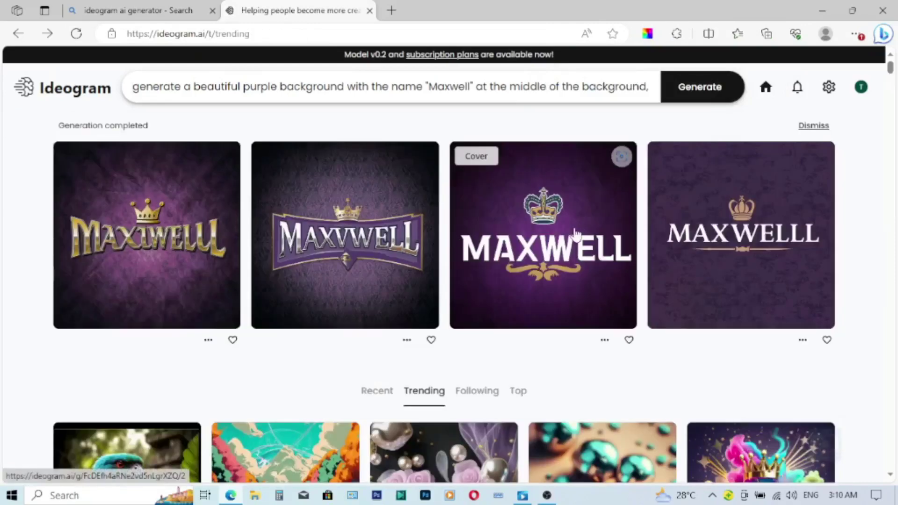
- Download the third and fourth crowned Maxwell images, returning to the results
left_click(576, 234)
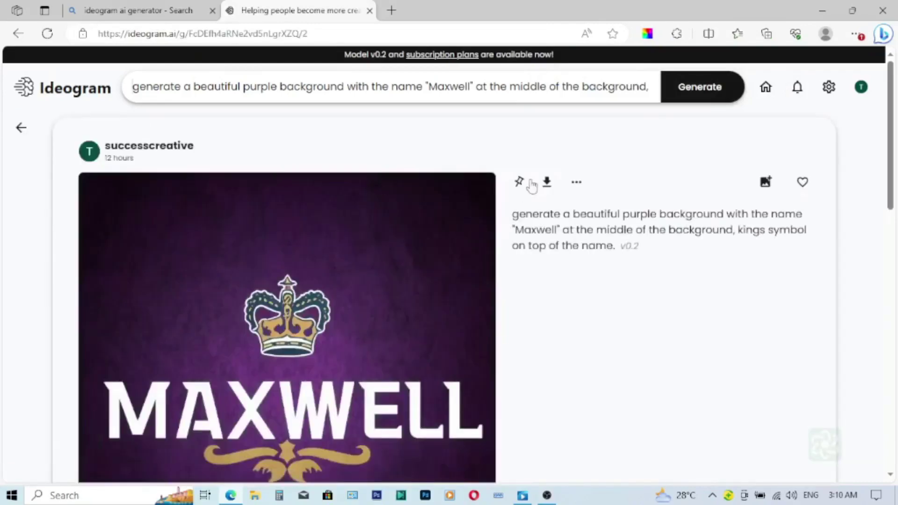
left_click(547, 182)
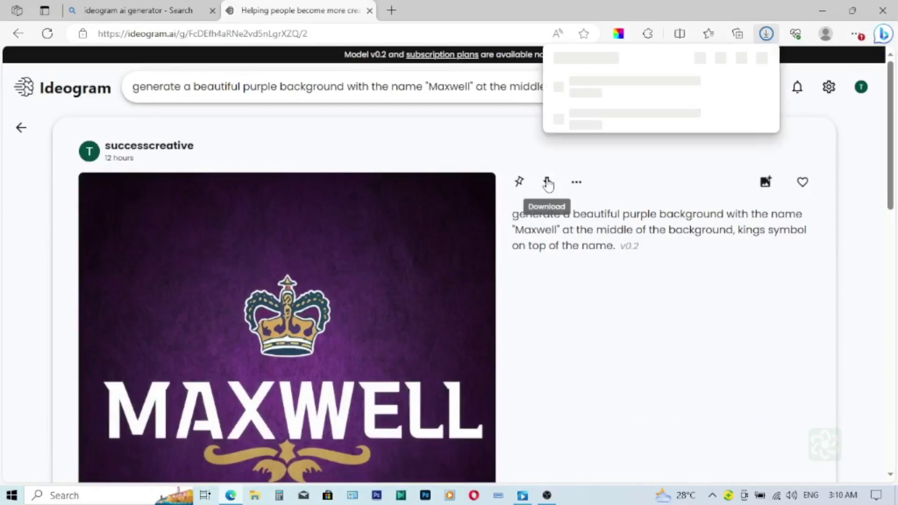
left_click(20, 129)
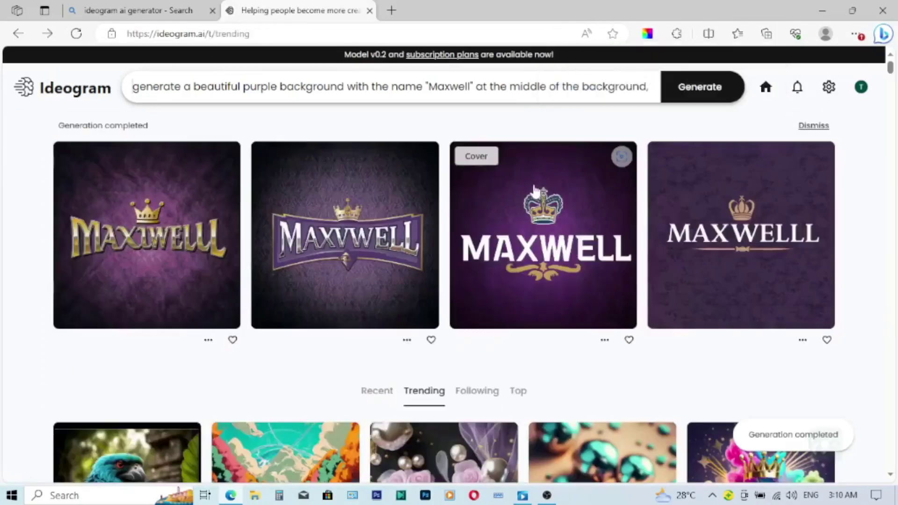
left_click(744, 213)
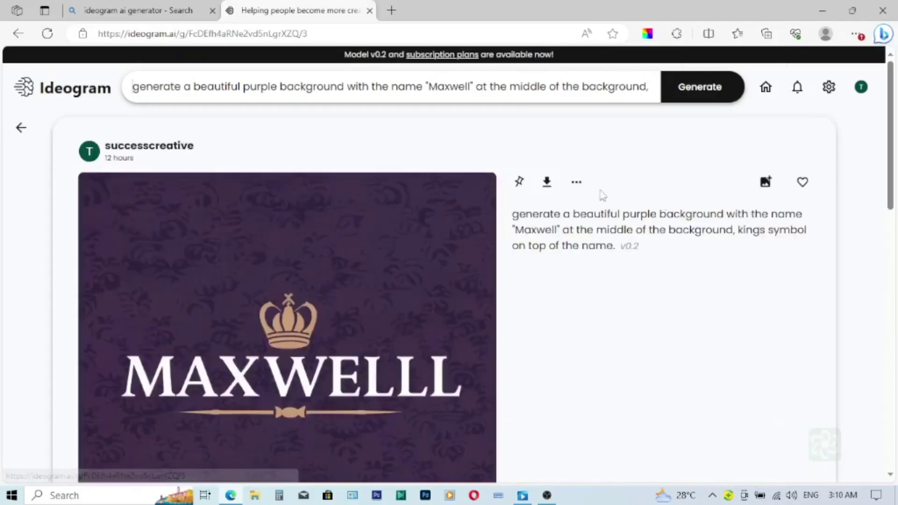
left_click(547, 184)
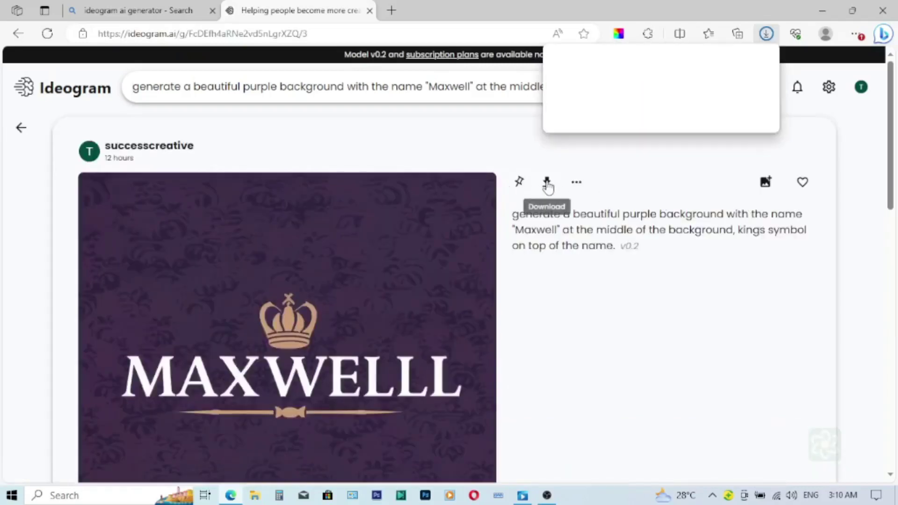
left_click(22, 131)
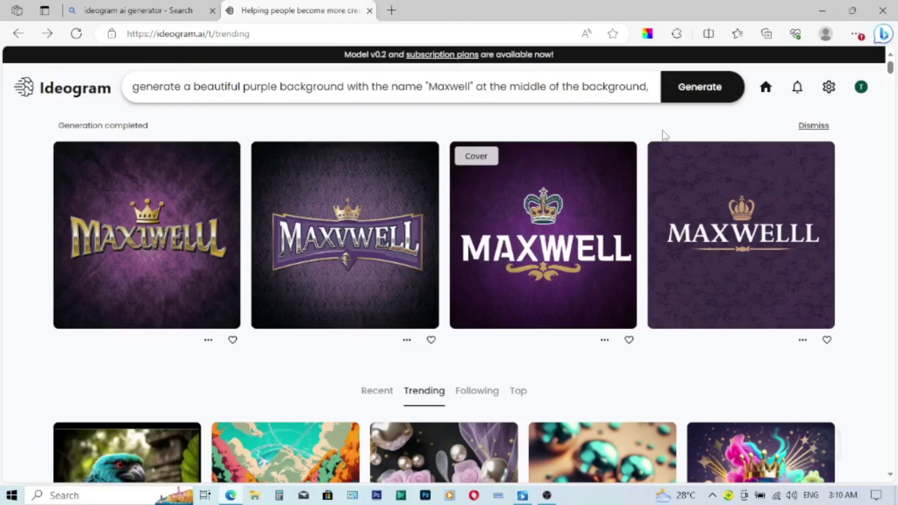
- Scroll the Trending feed to the colorful smoke MARIELA crown image and like it
scroll(402, 402, "down", 1)
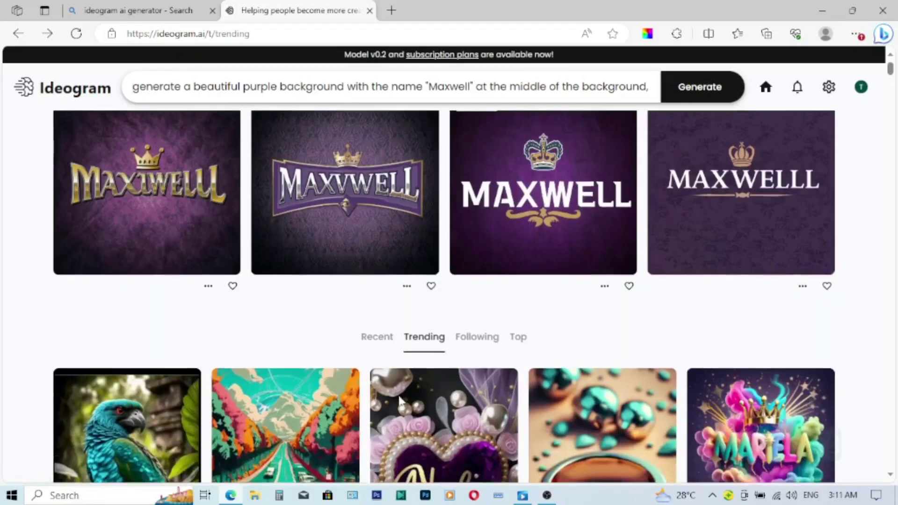
scroll(399, 400, "down", 4)
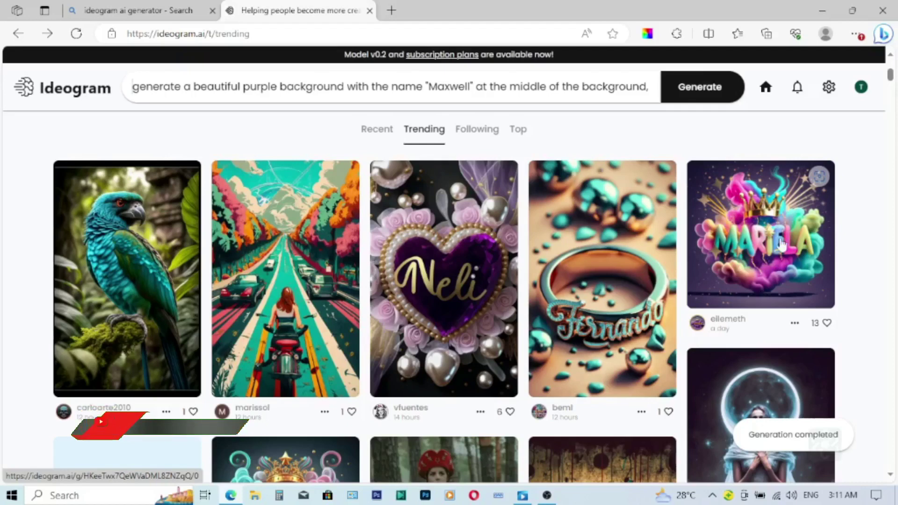
double_click(780, 243)
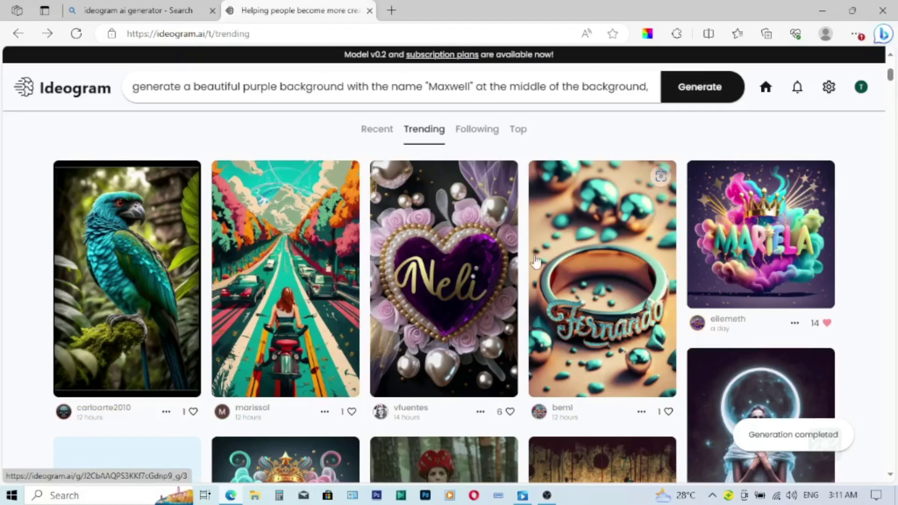
- Open the MARIELA image's detail page and scroll through its smoke-and-crown prompt
left_click(759, 239)
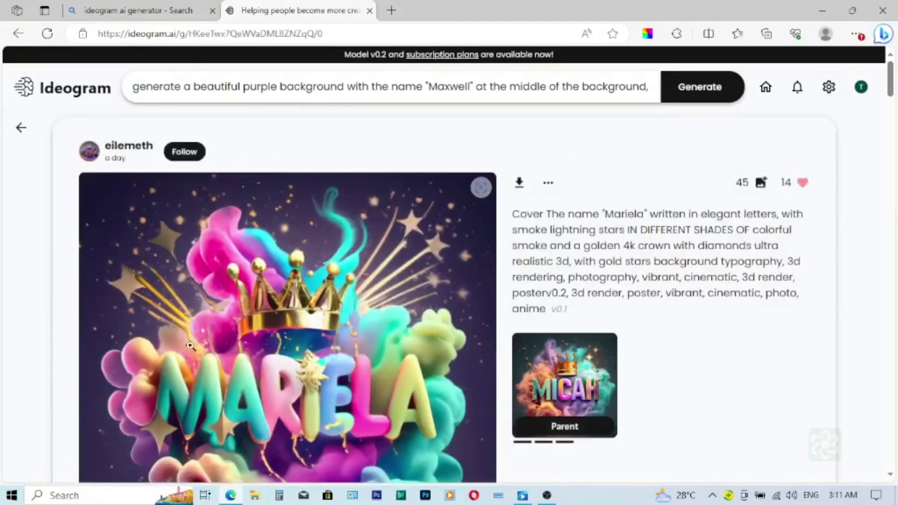
scroll(204, 343, "down", 4)
scroll(211, 340, "up", 3)
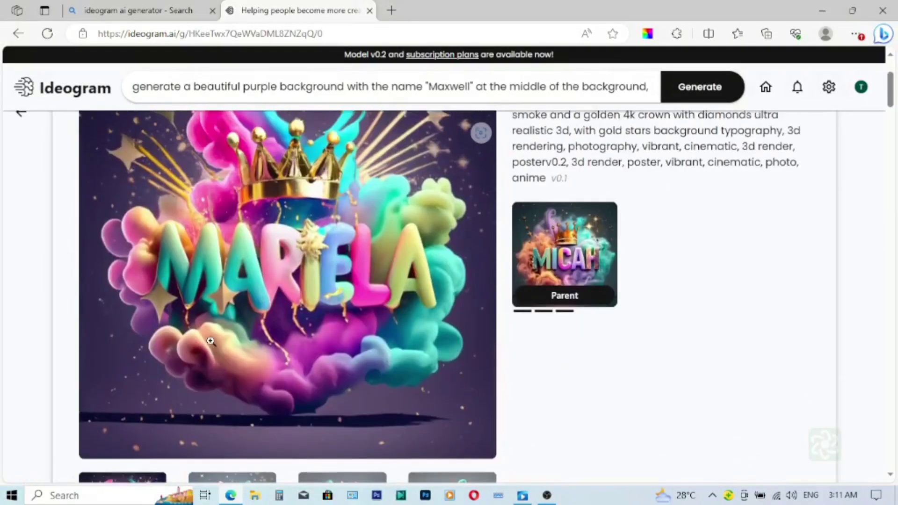
scroll(210, 340, "up", 2)
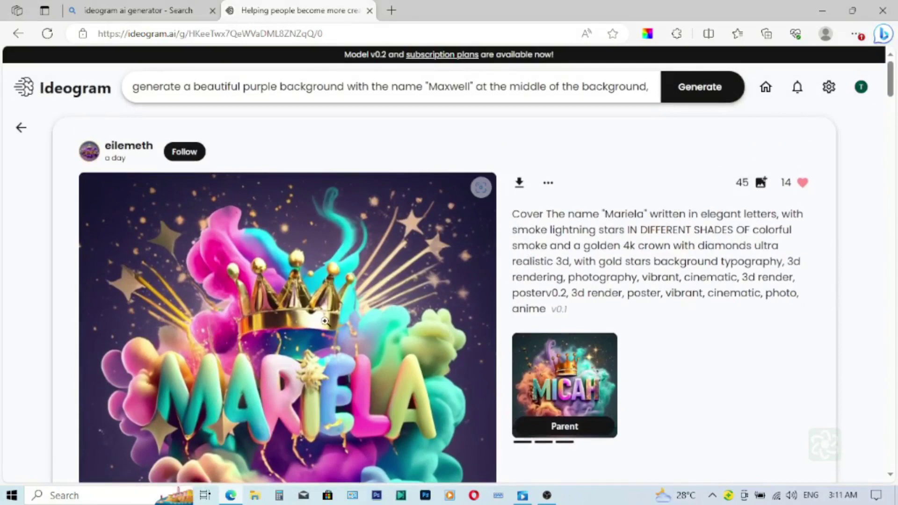
scroll(325, 320, "down", 2)
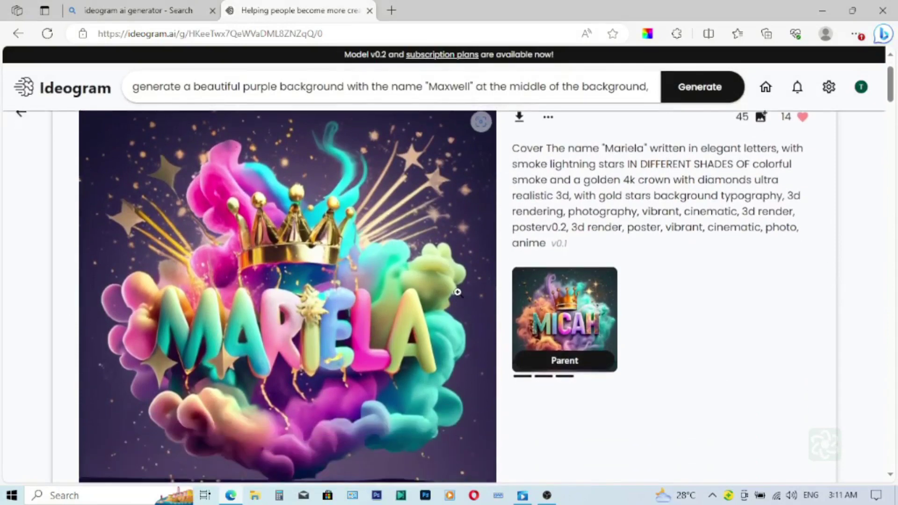
scroll(603, 276, "up", 2)
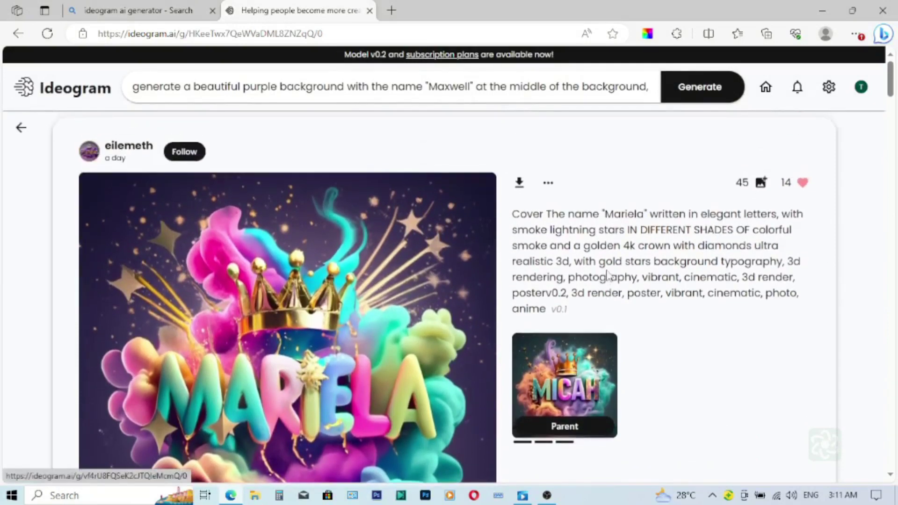
- Remix the MARIELA image, replacing 'Mariela' with 'Maxwell' in the prompt, and dismiss the Grammarly card
left_click(761, 184)
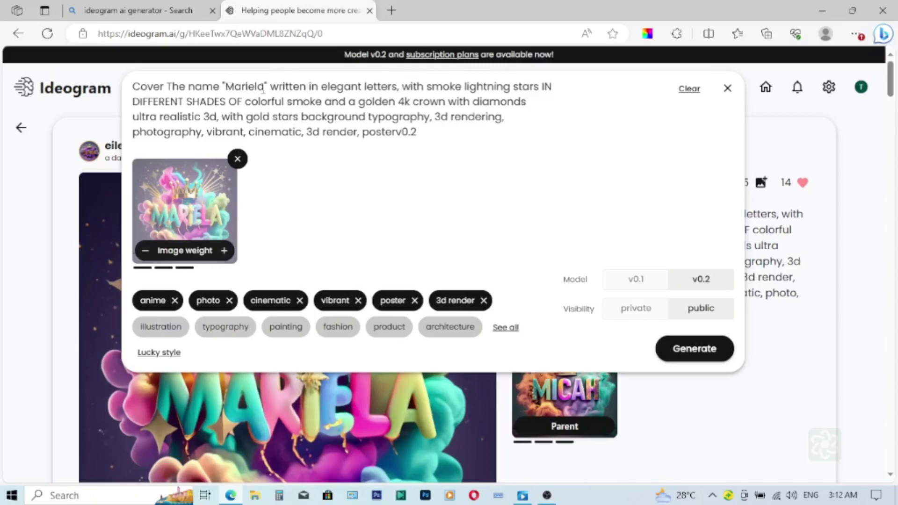
left_click_drag(263, 86, 227, 84)
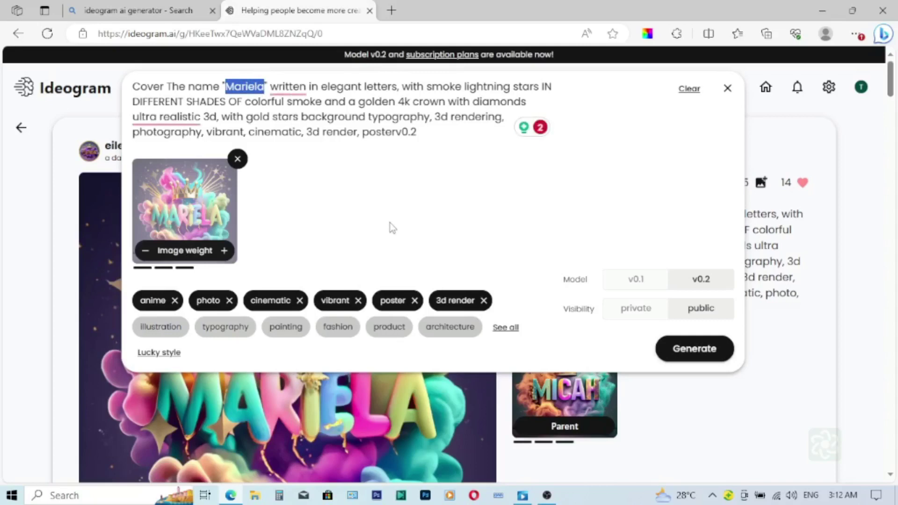
type("Max")
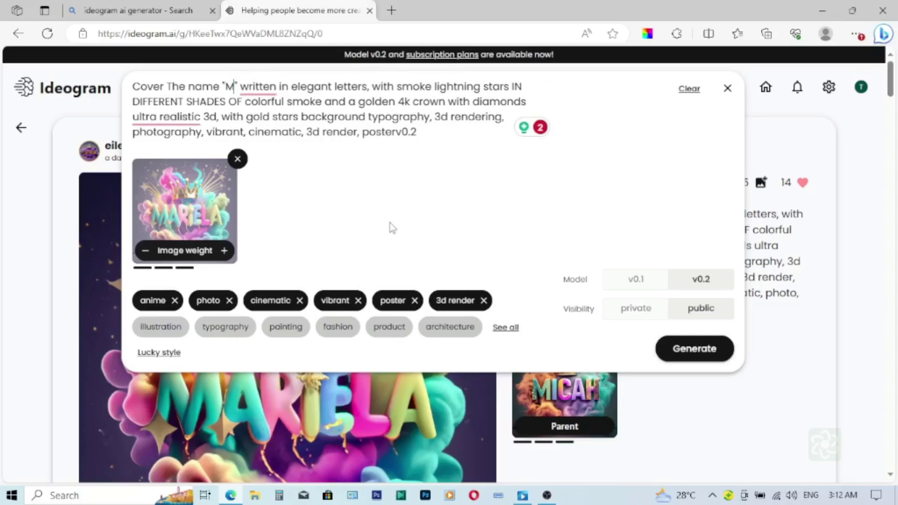
type("well")
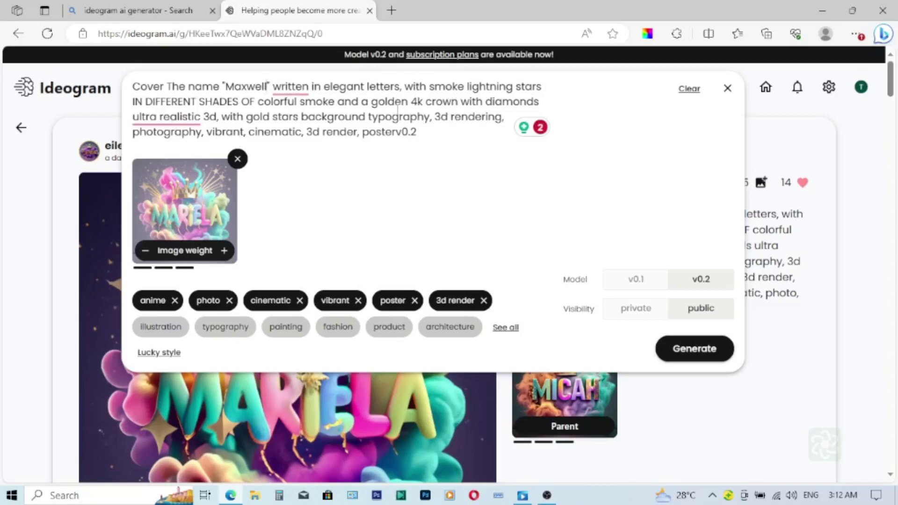
mouse_move(279, 96)
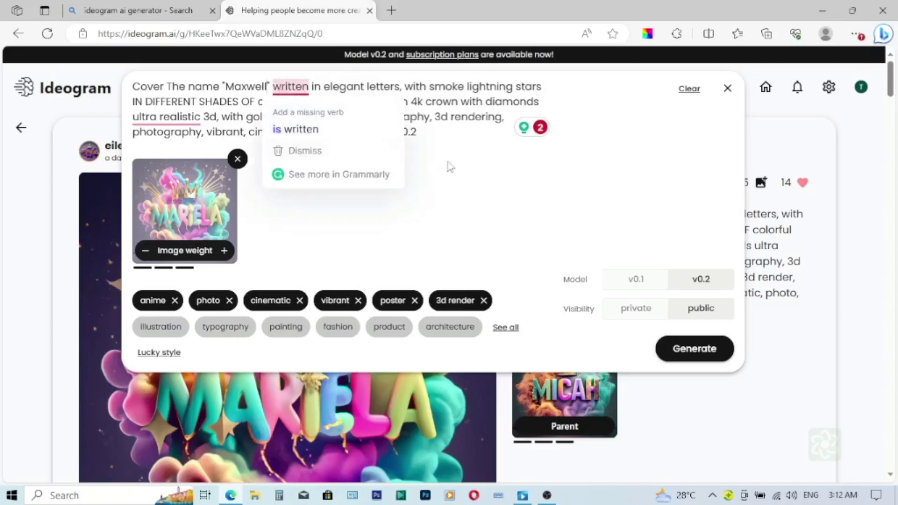
left_click(703, 348)
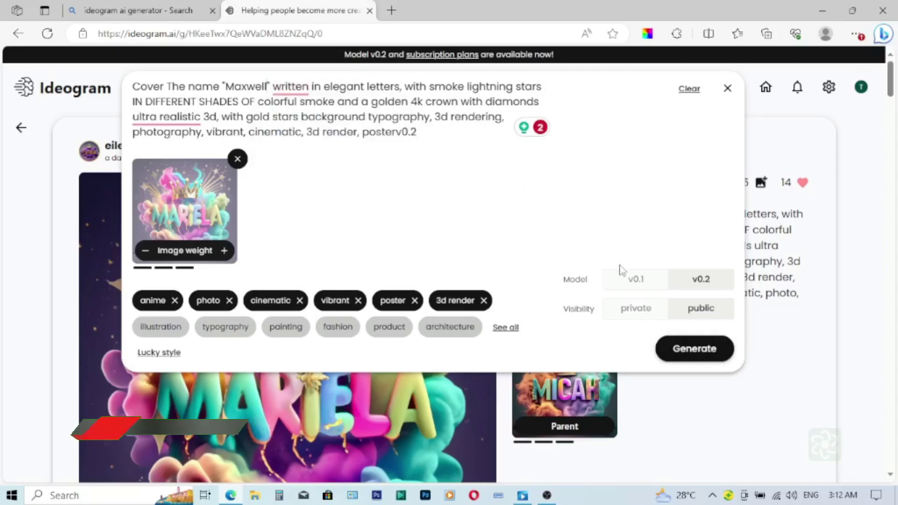
- Generate the Maxwell remix and download the first two resulting images
left_click(698, 358)
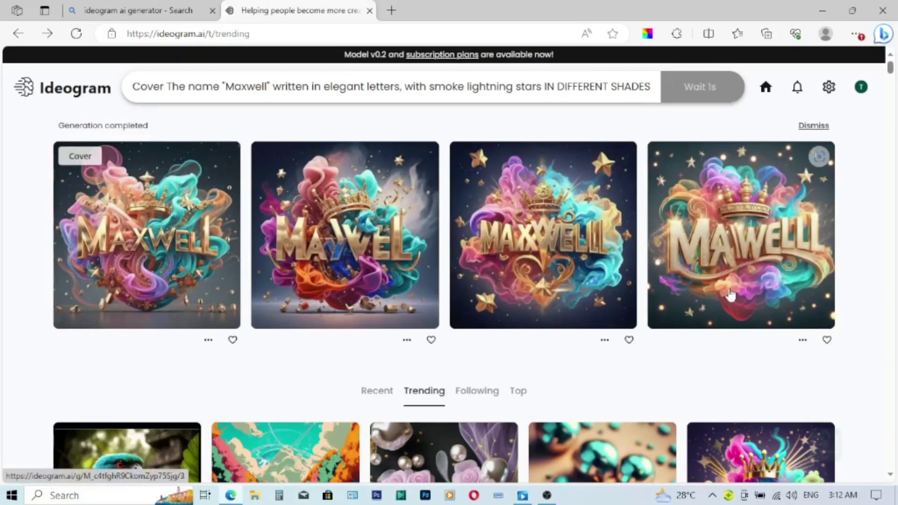
left_click(140, 245)
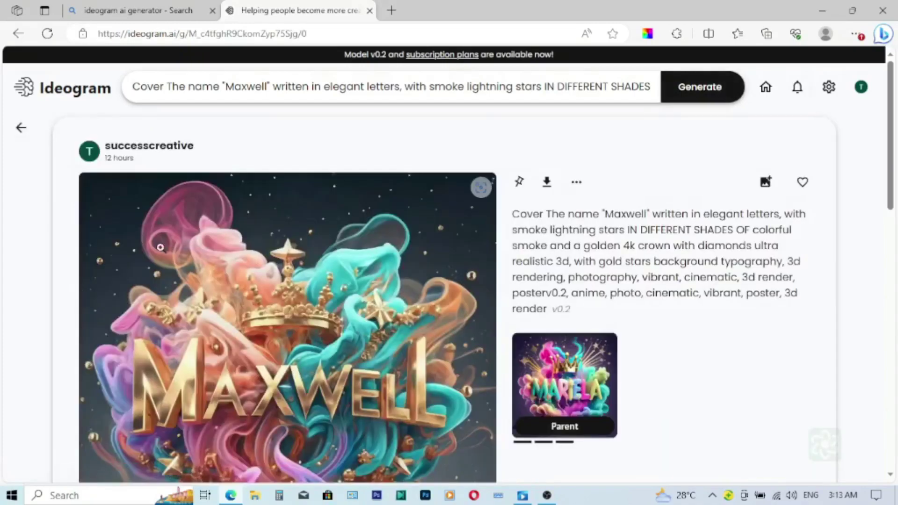
left_click(548, 185)
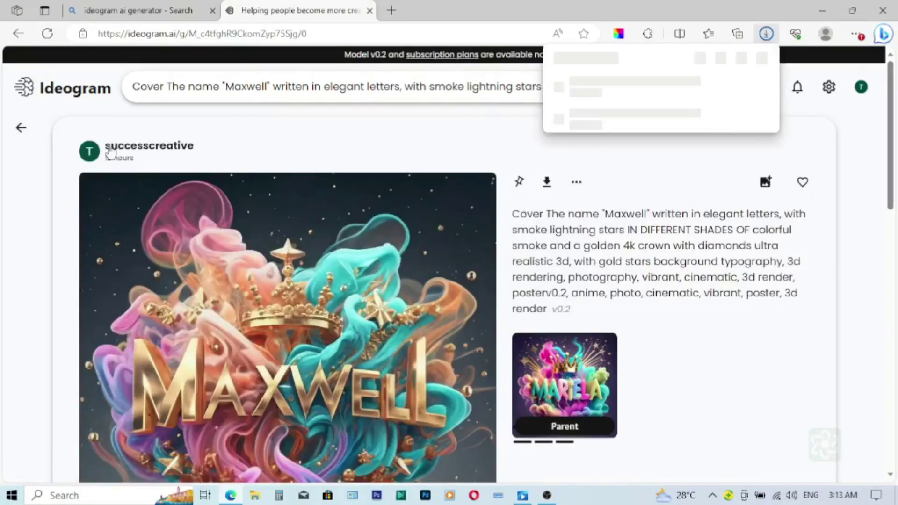
left_click(21, 127)
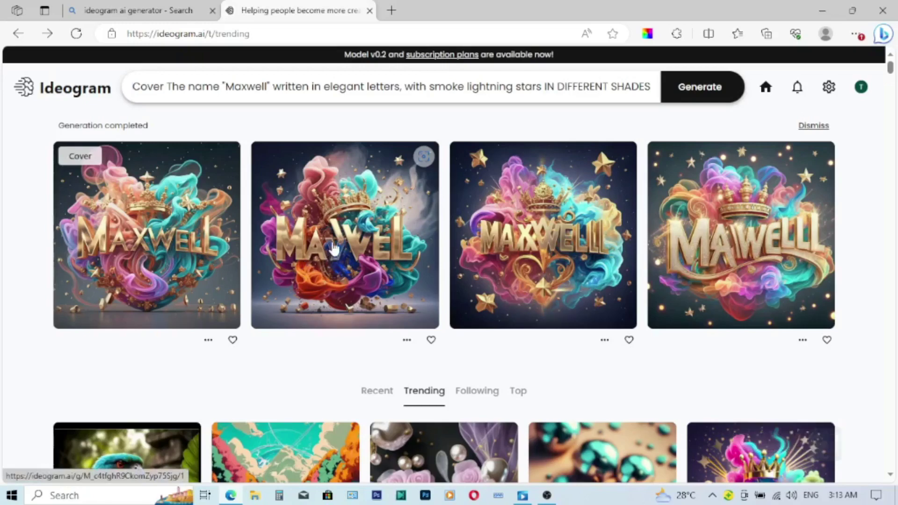
left_click(332, 242)
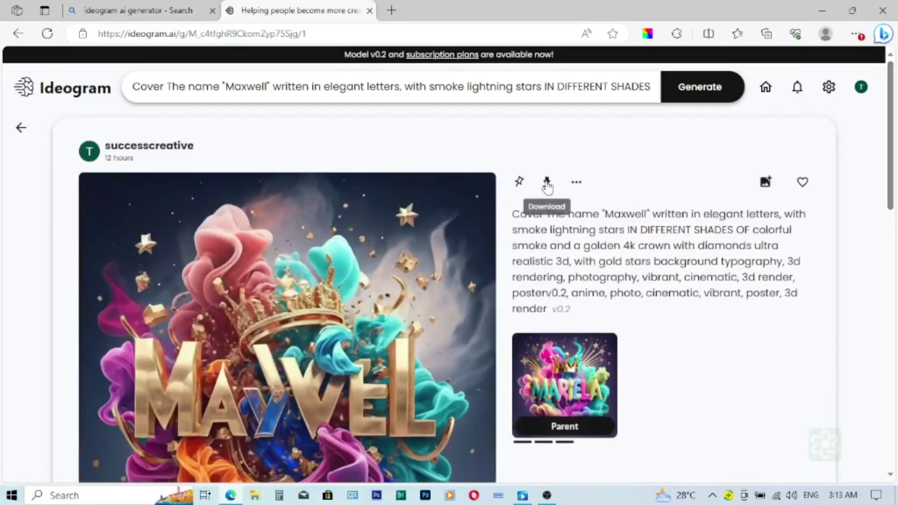
left_click(546, 182)
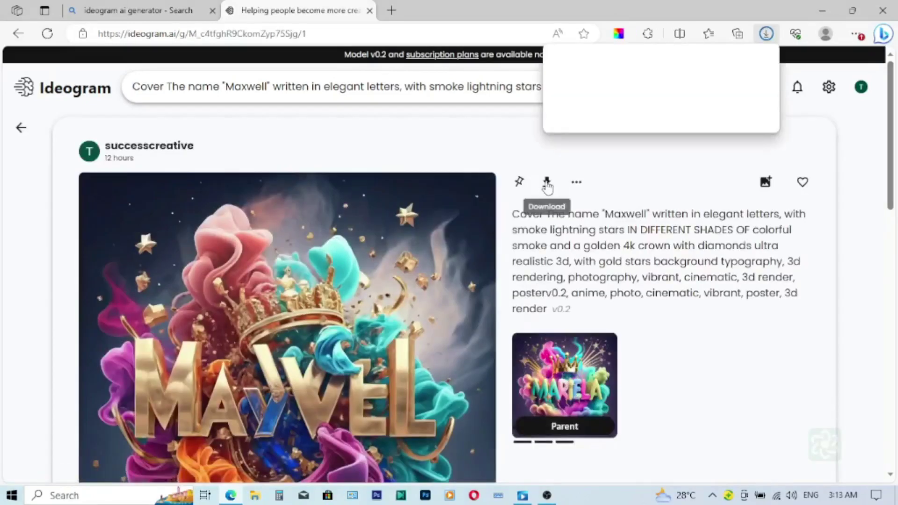
left_click(20, 130)
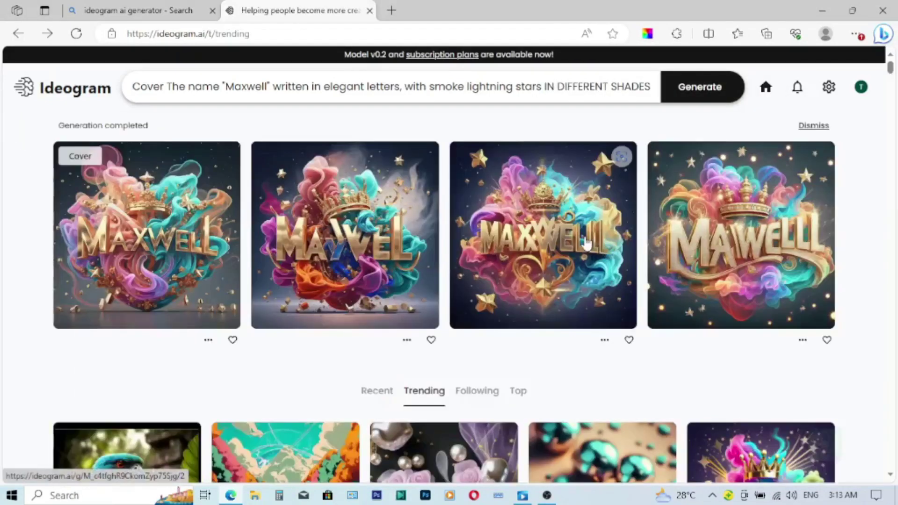
- Download the third and fourth Maxwell remix images, returning to the grid
left_click(587, 243)
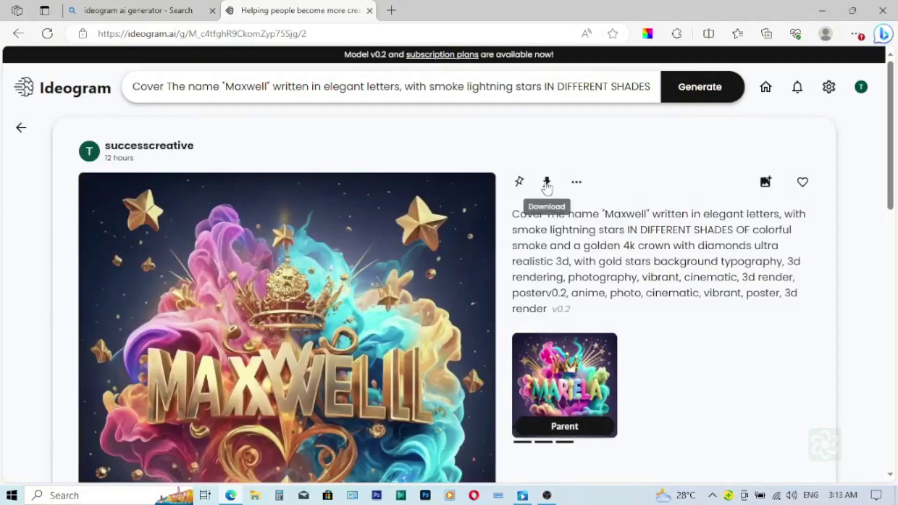
left_click(547, 182)
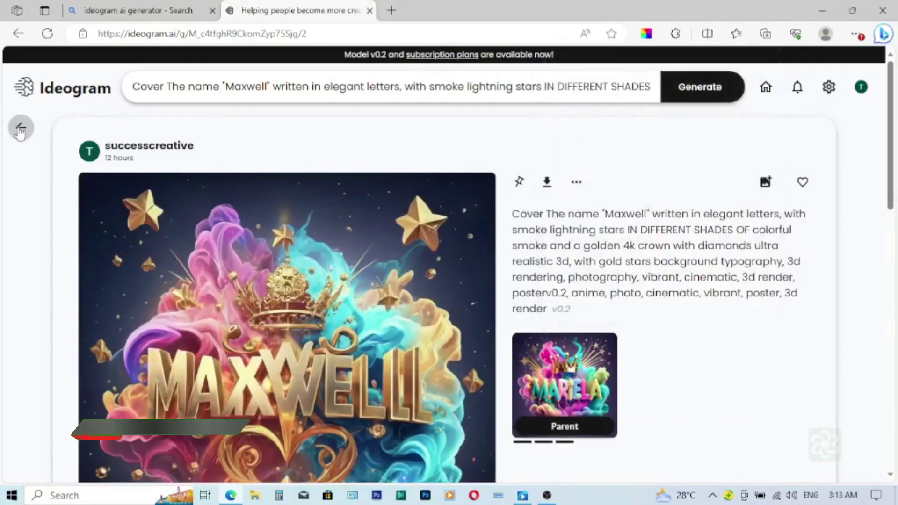
left_click(19, 129)
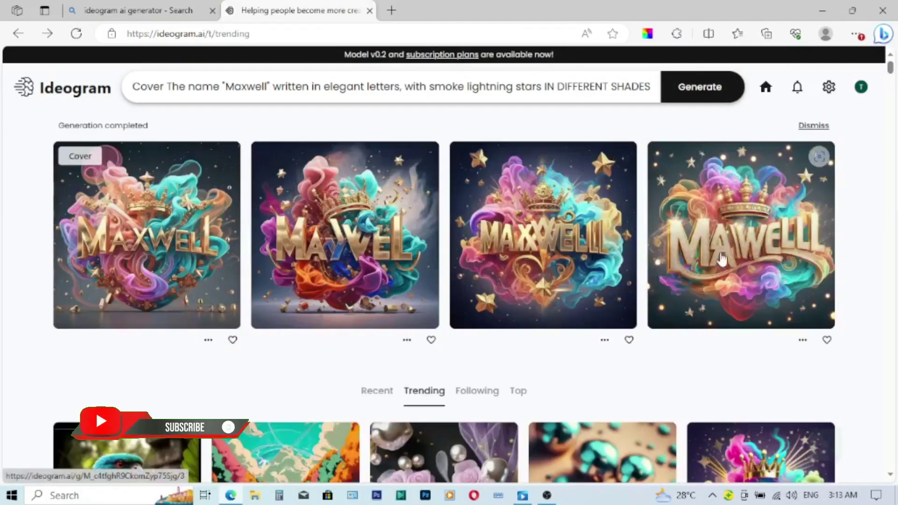
left_click(720, 259)
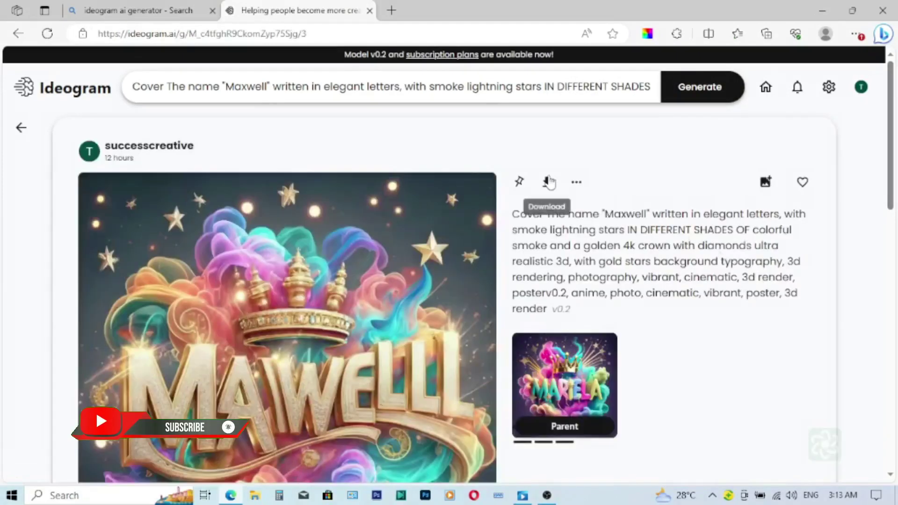
left_click(548, 182)
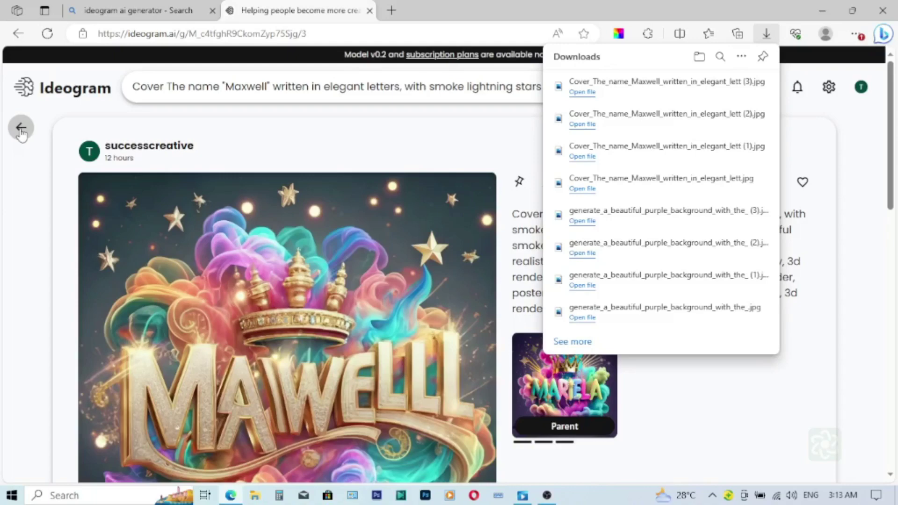
left_click(21, 130)
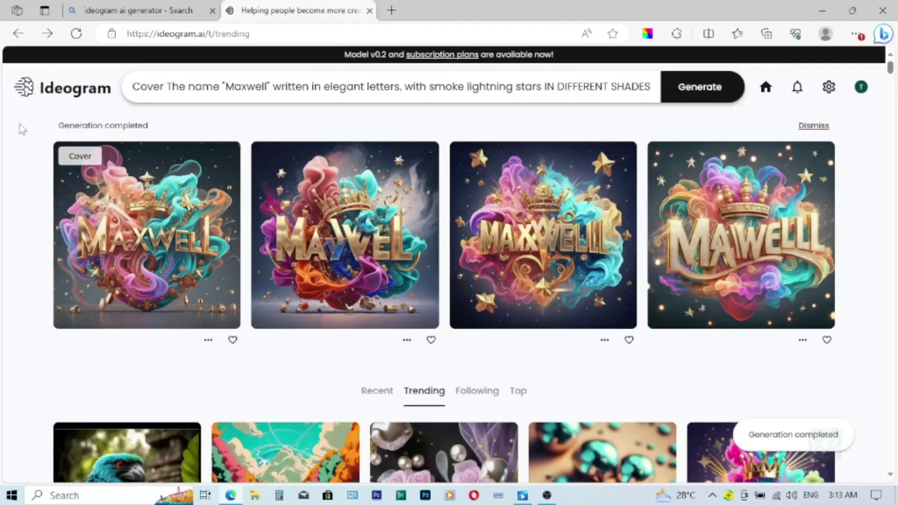